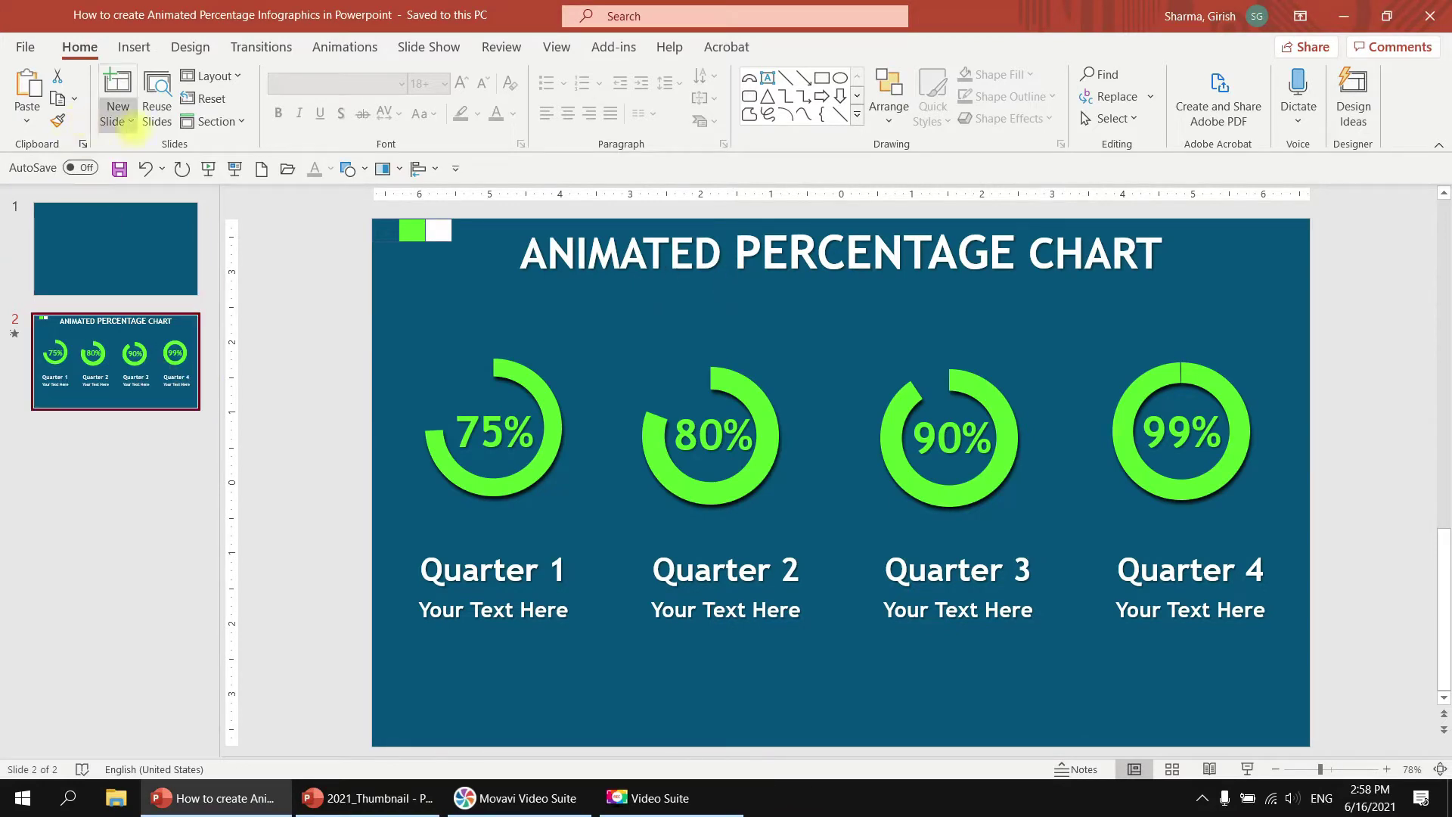
Step: Insert a new slide with the Blank layout
left_click(117, 113)
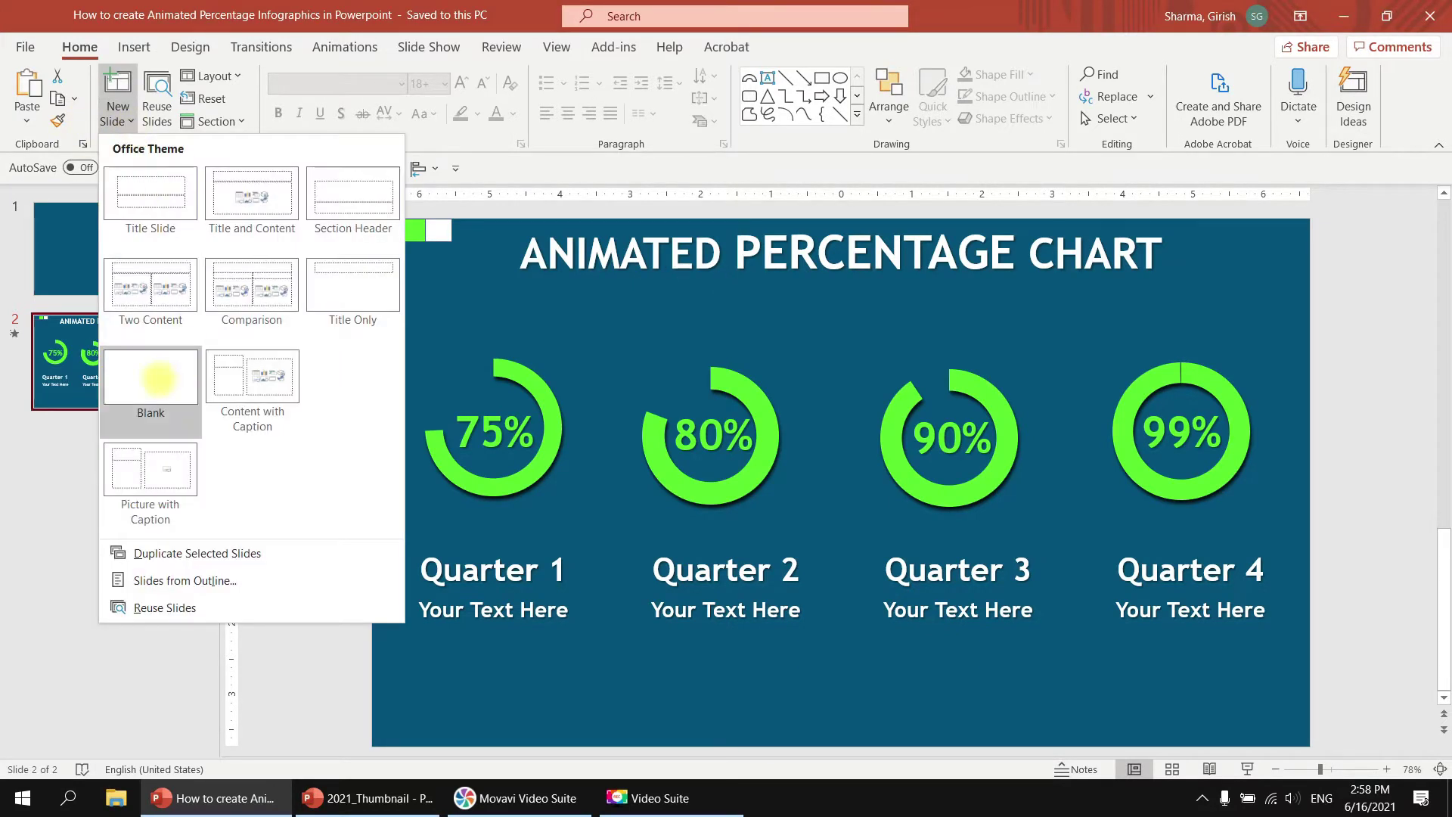
left_click(158, 378)
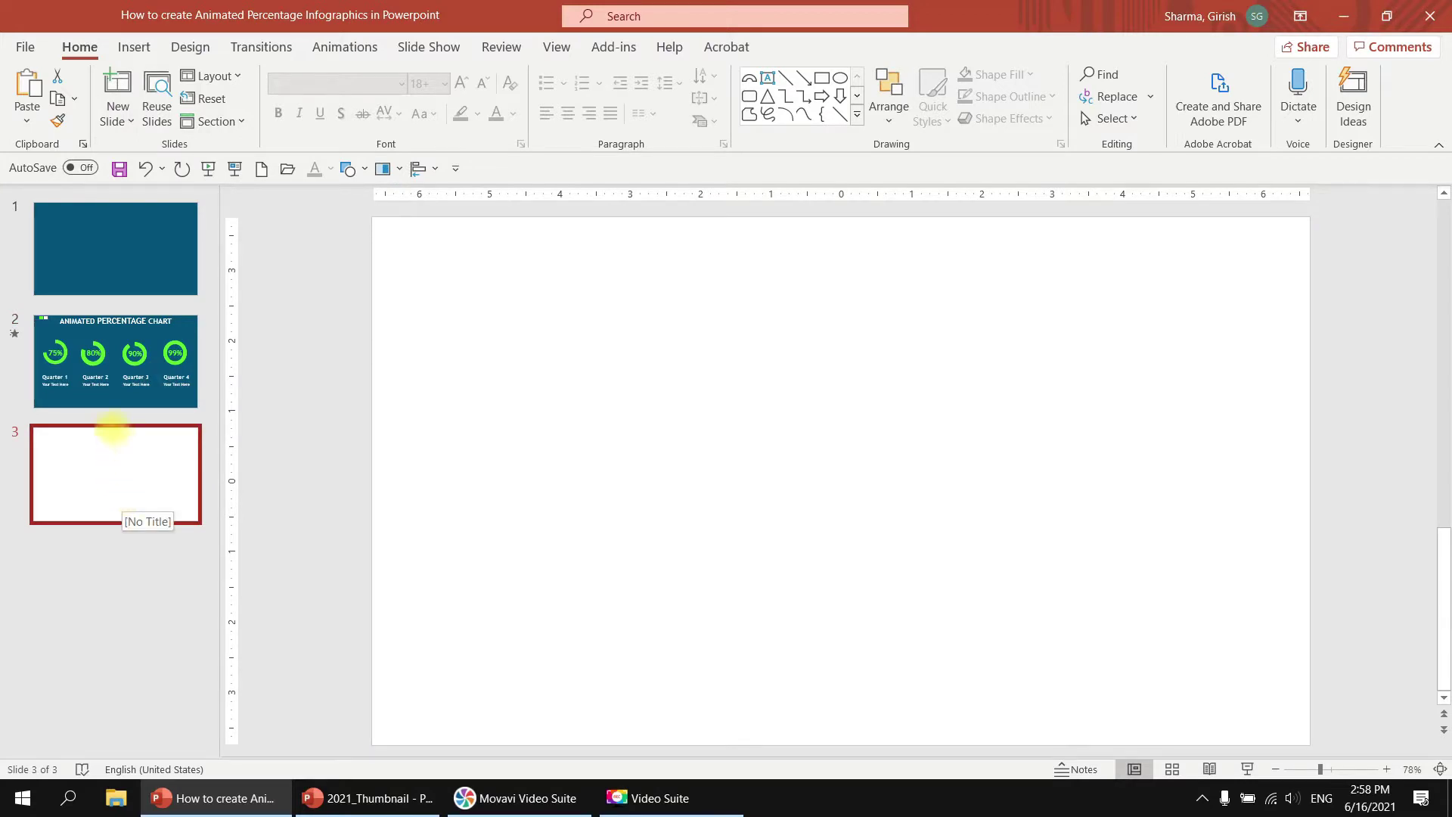
left_click(120, 363)
Step: Copy the teal, green and white squares from slide 2 onto slide 3's top-left corner
left_click(387, 230)
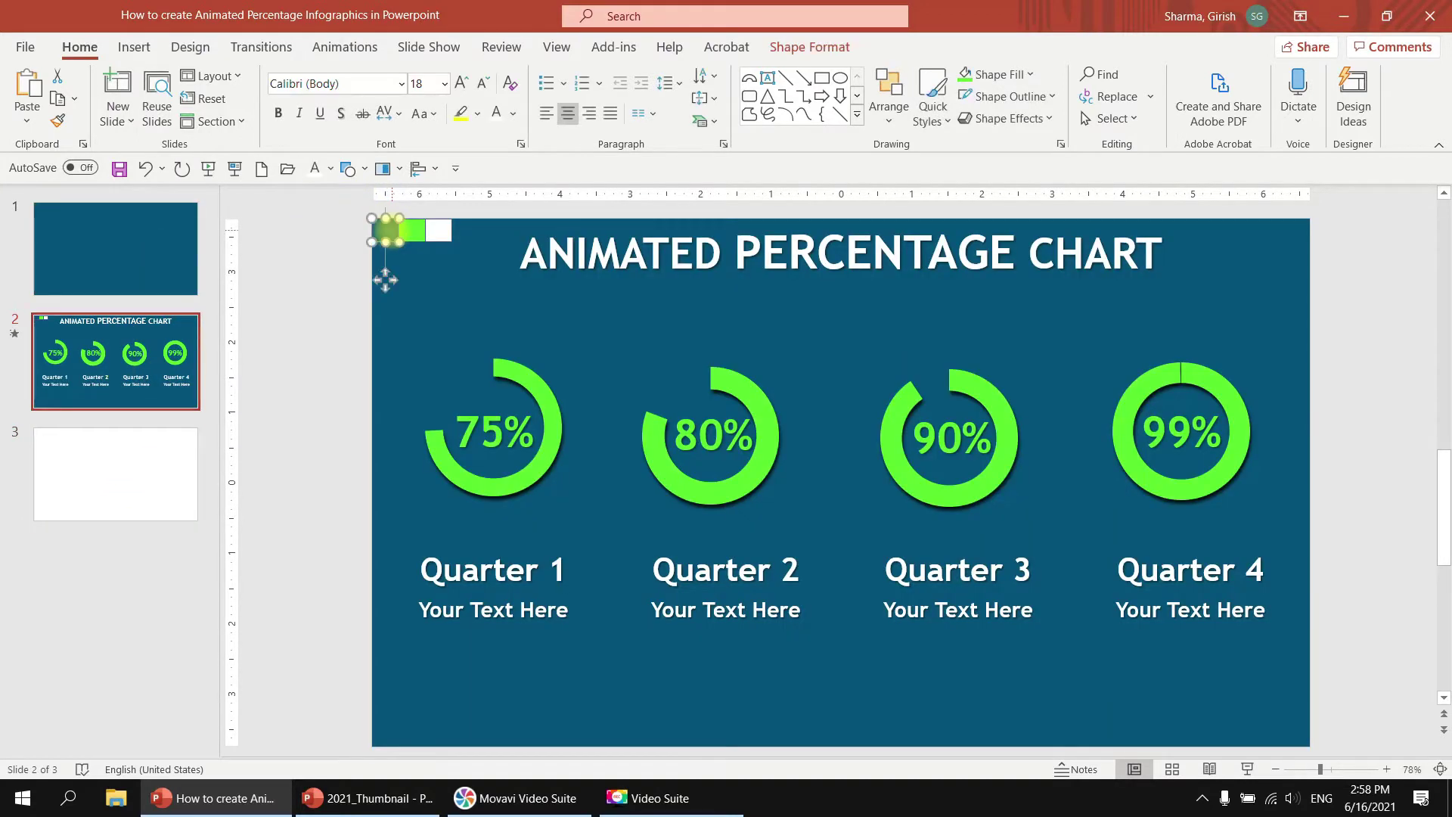
left_click(412, 230, "shift")
left_click(438, 230, "shift")
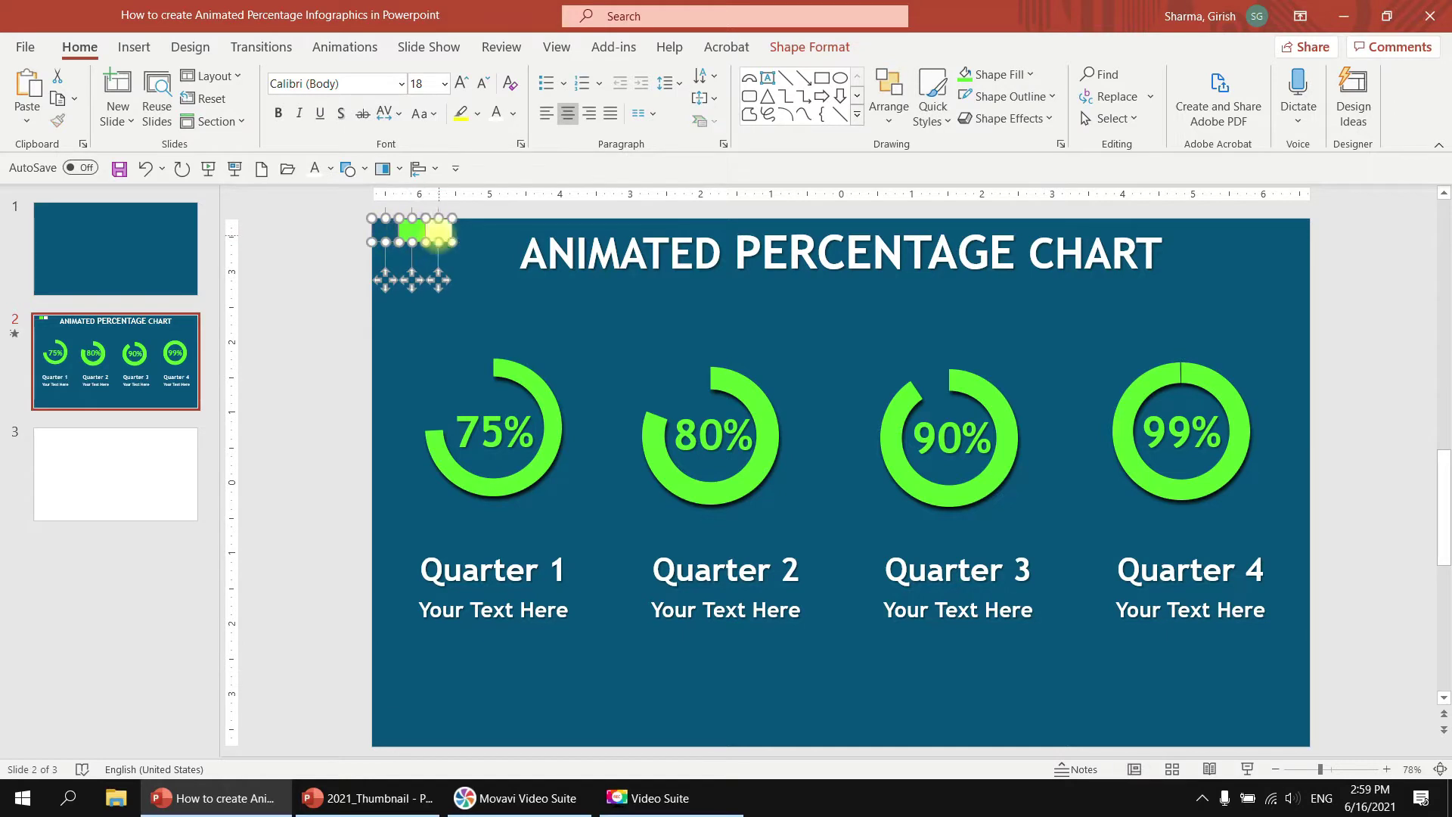
key("ctrl+c")
left_click(173, 451)
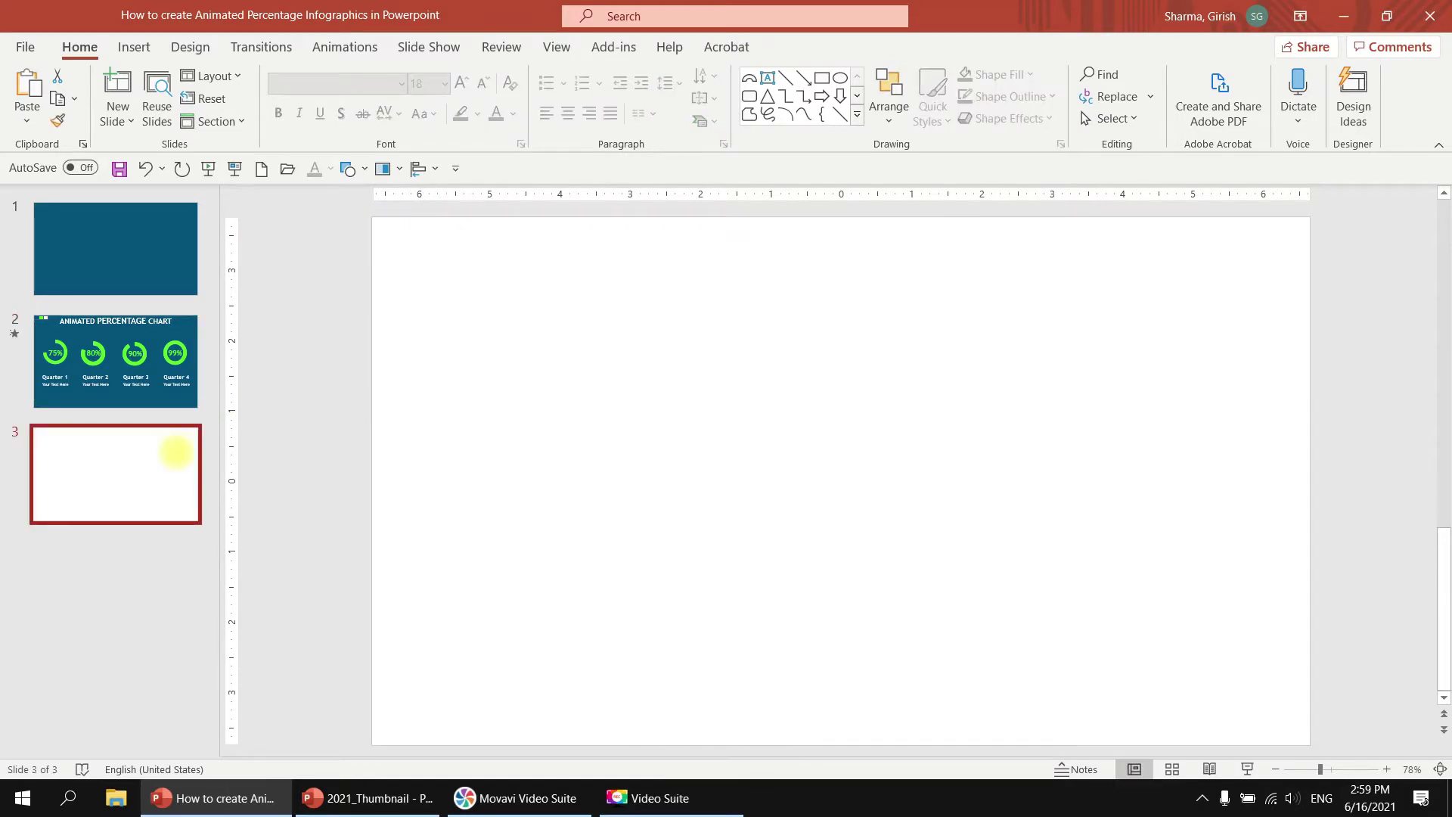
key("ctrl+v")
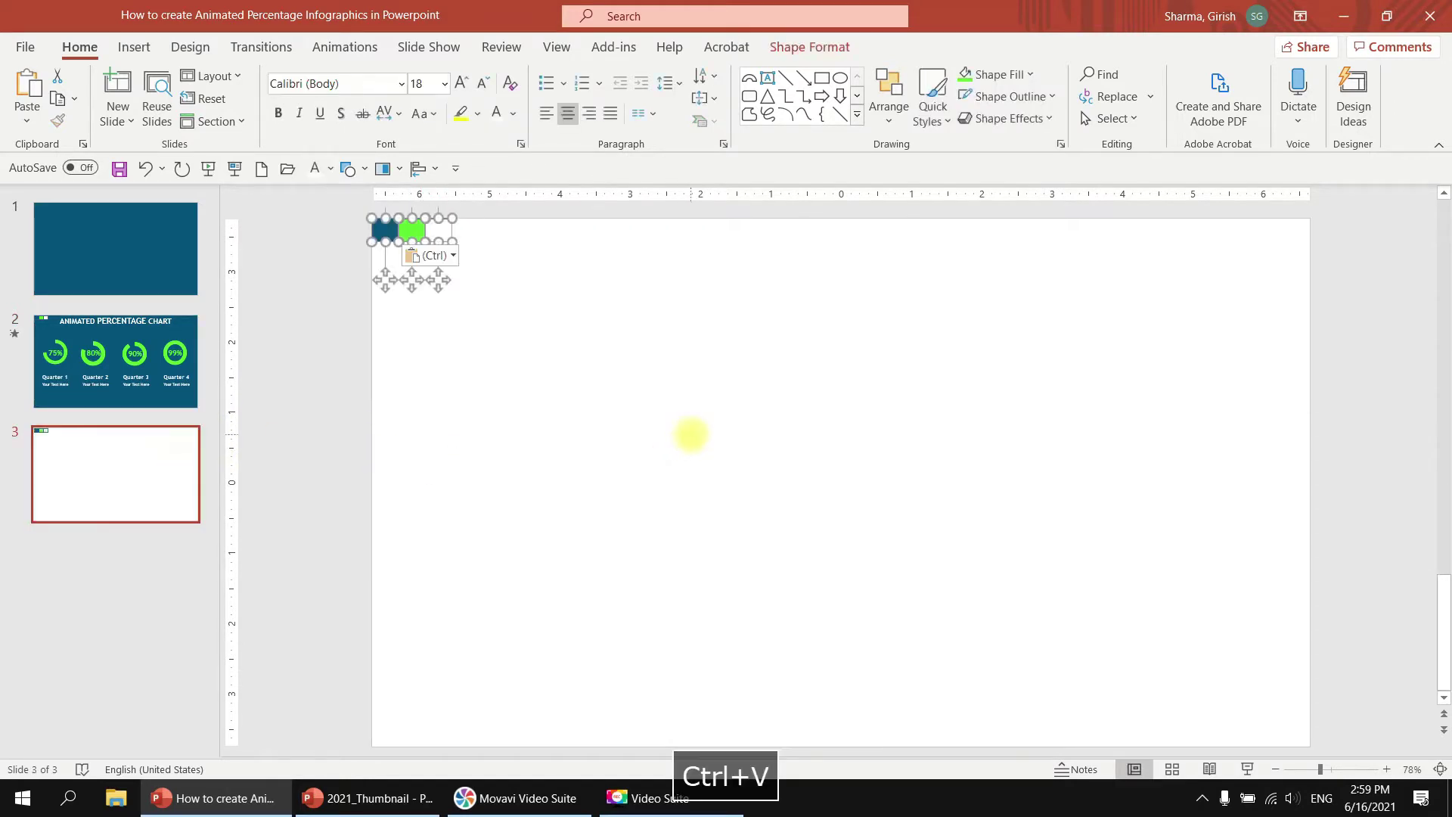
left_click(571, 346)
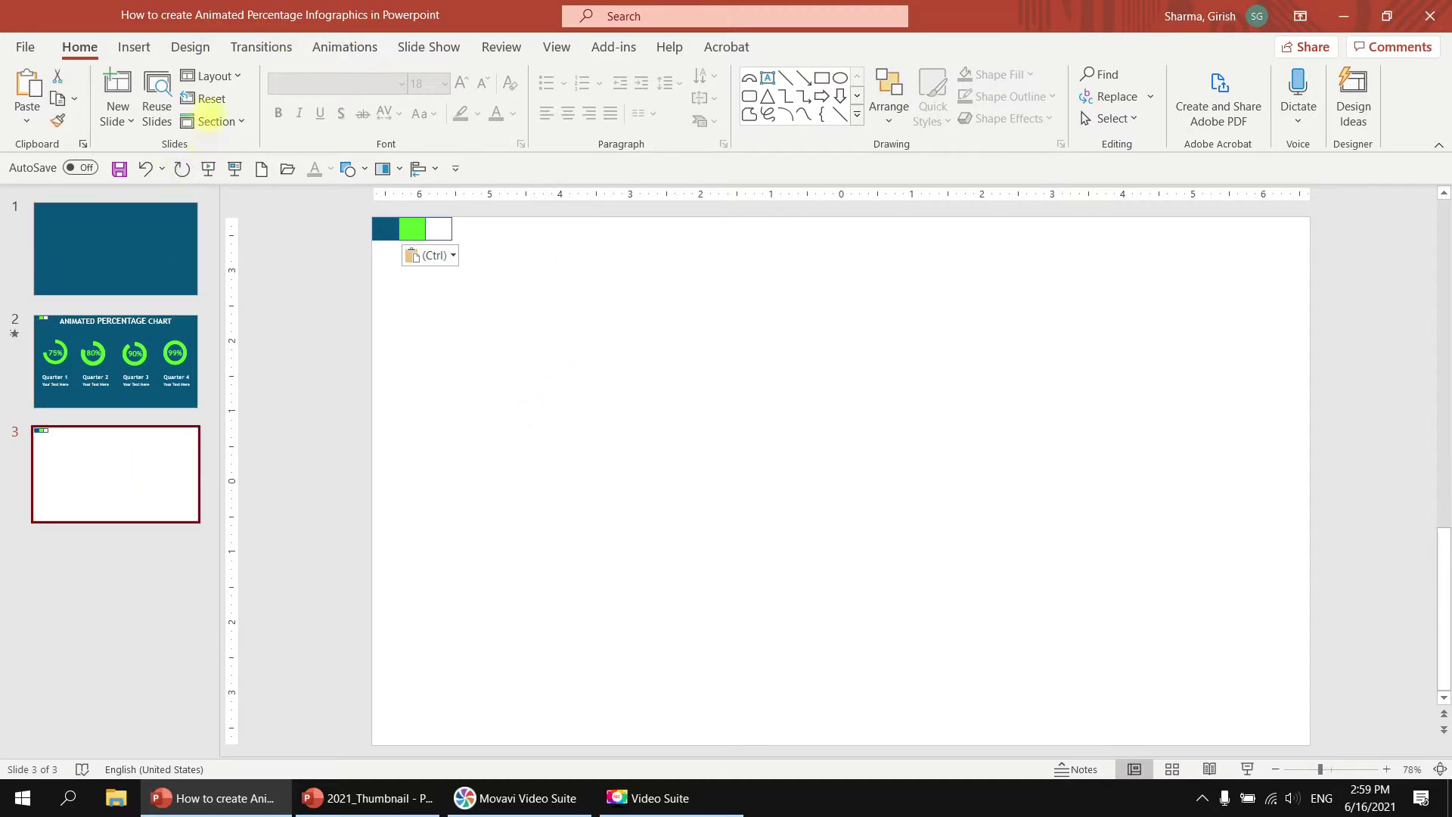
Step: Fill slide 3's background with solid teal taken from the teal square using the eyedropper
left_click(198, 44)
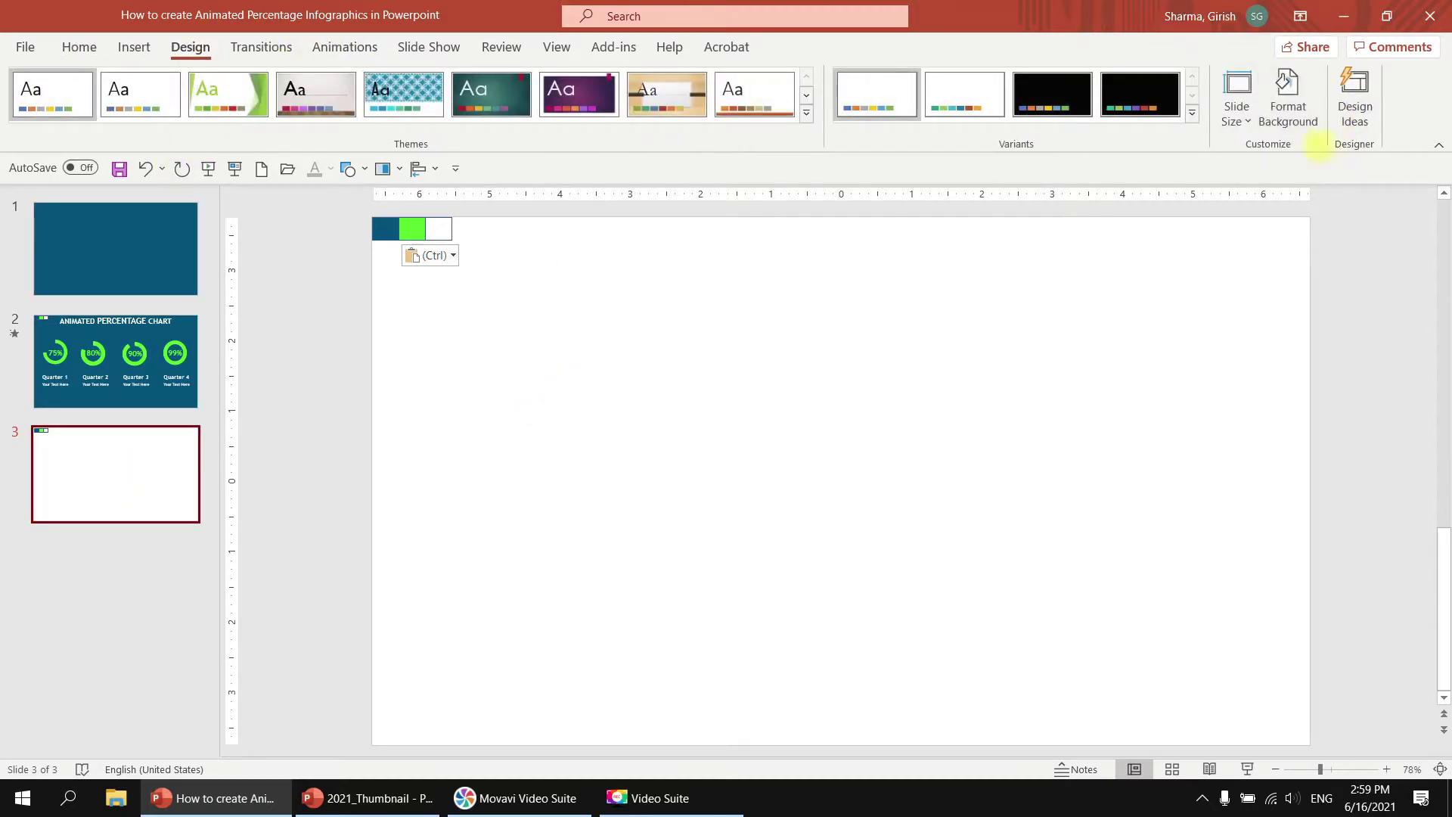
left_click(1288, 97)
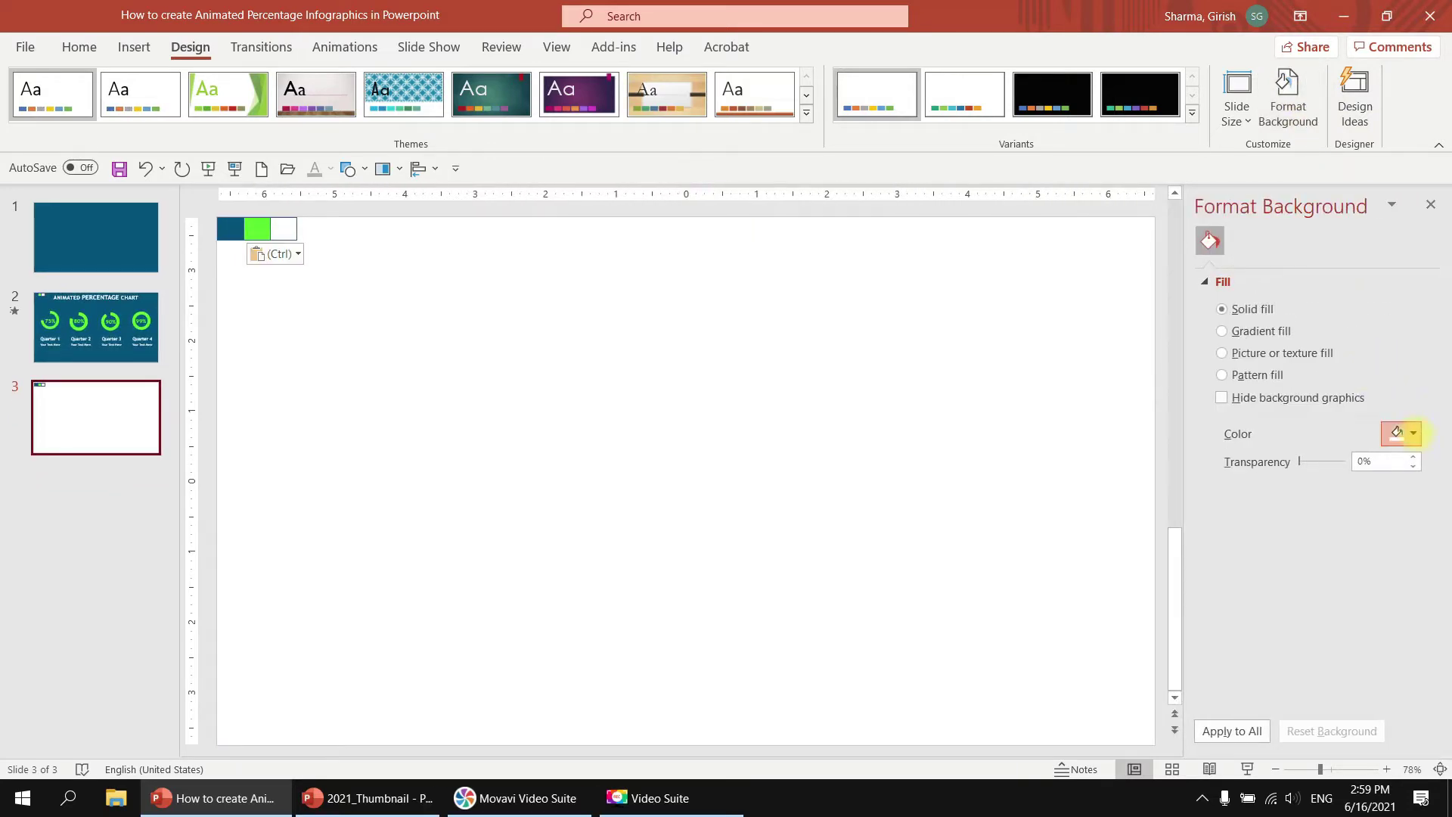
left_click(1413, 432)
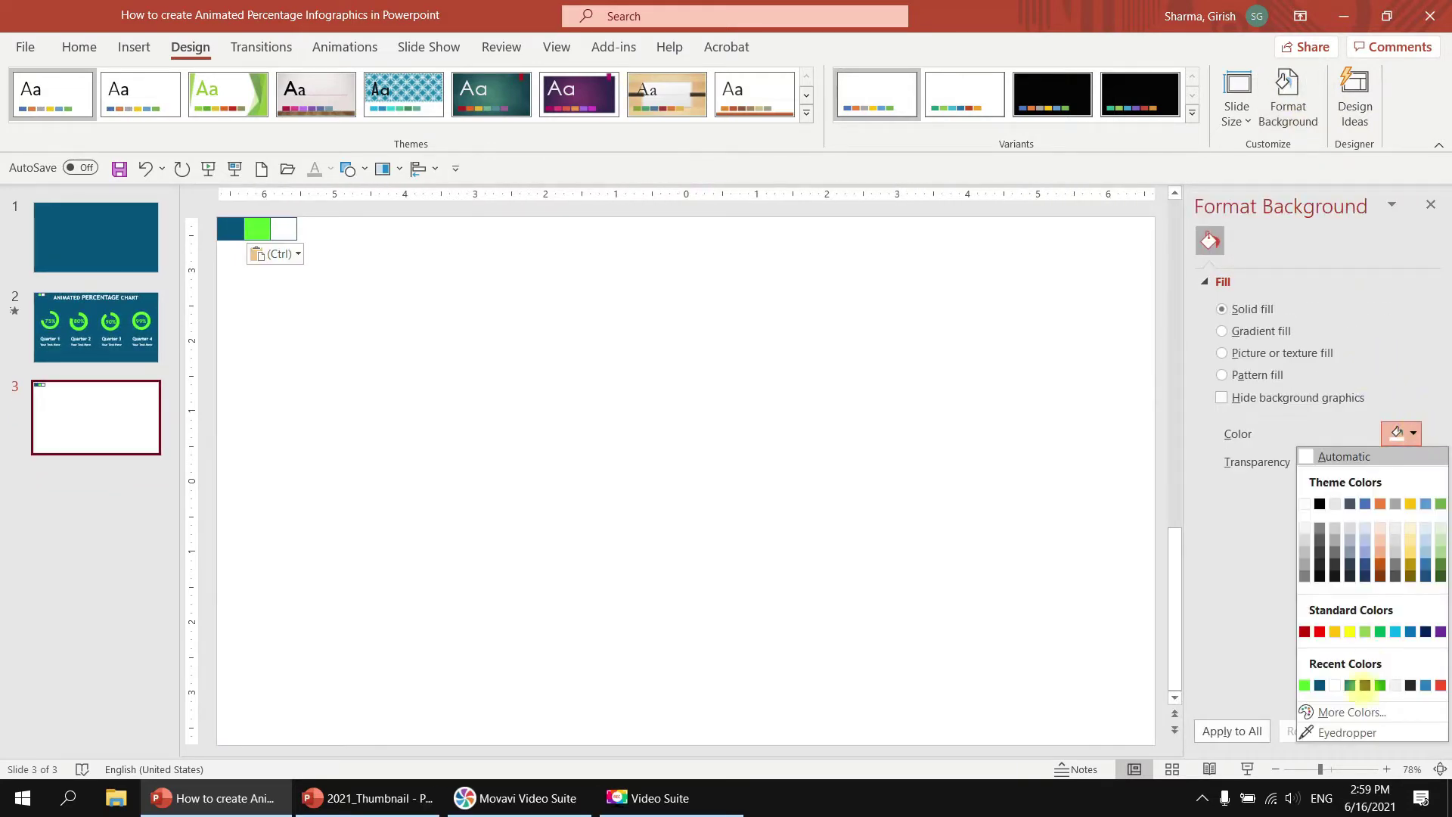
left_click(1347, 732)
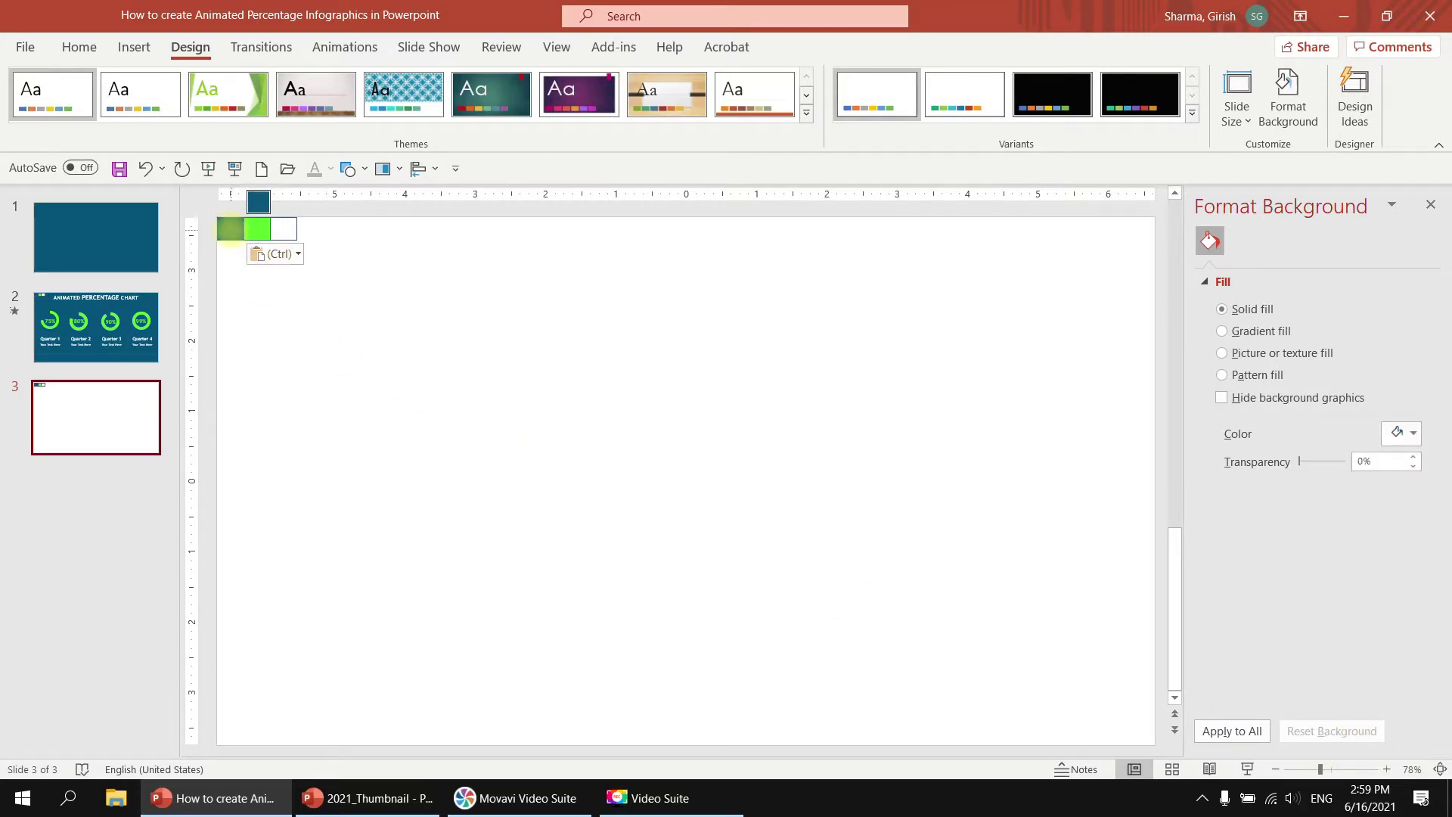
left_click(230, 228)
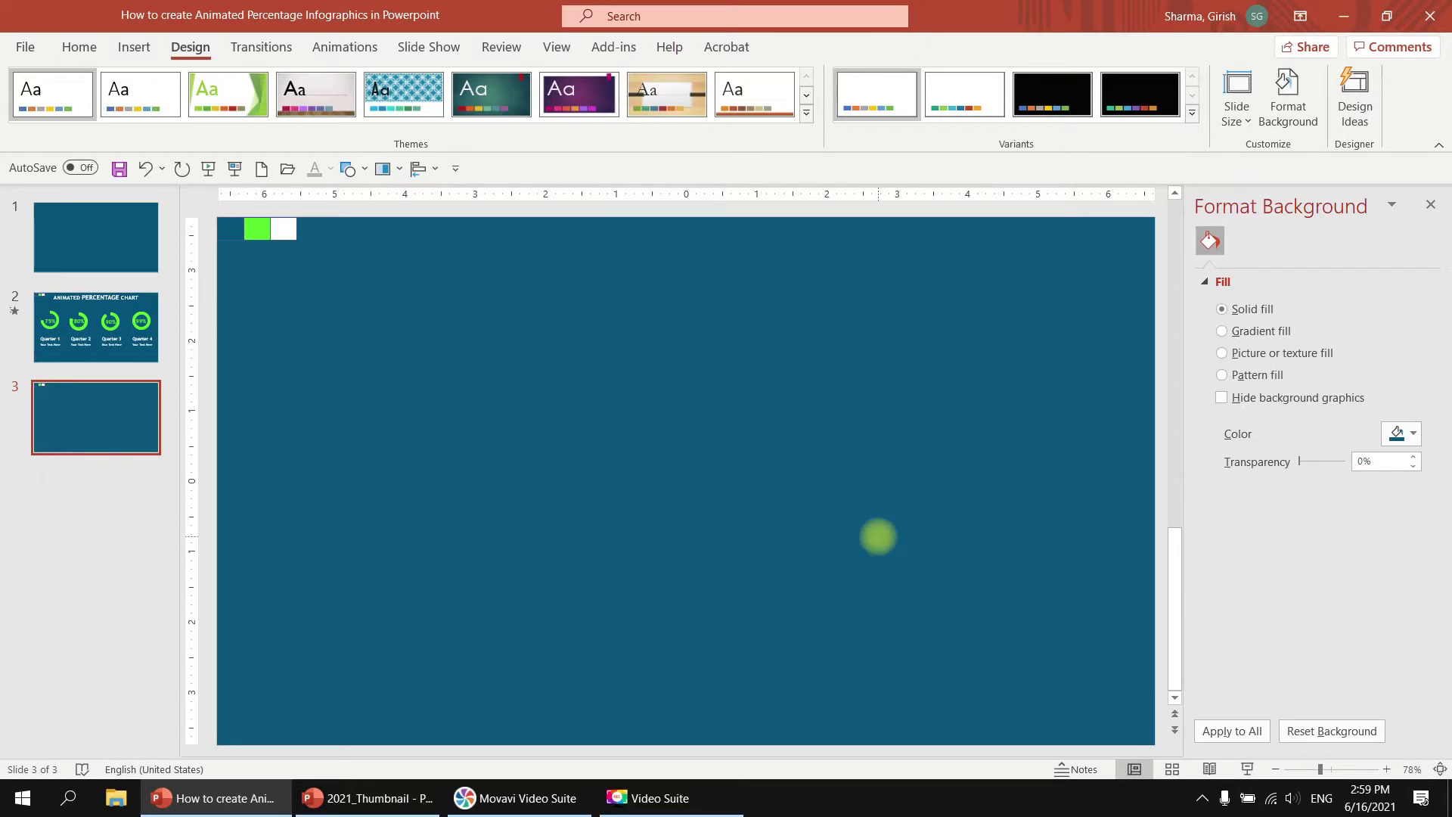
left_click(1430, 205)
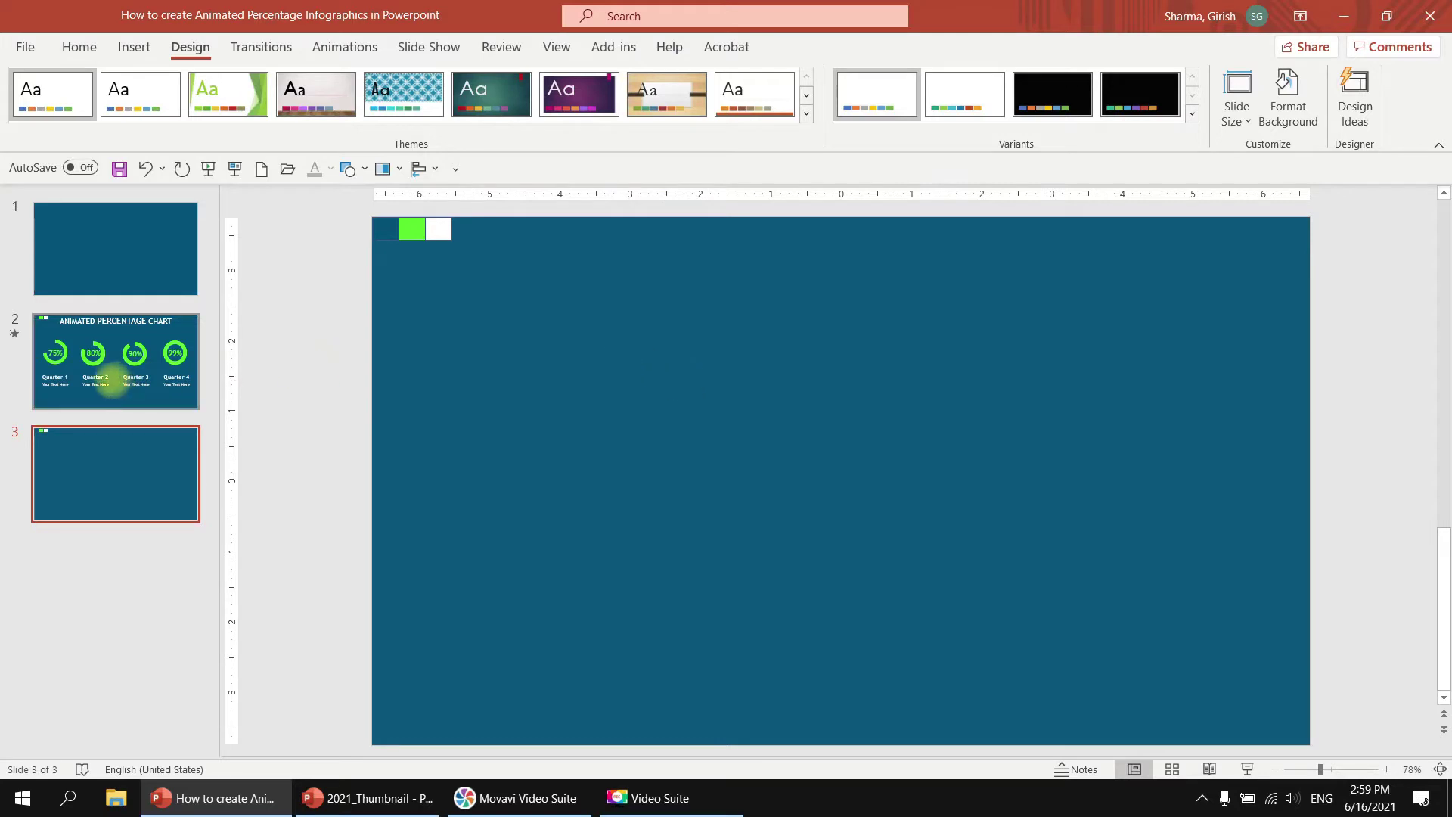
Step: Draw a Block Arc near the slide centre and rotate it about 90° to curve right
left_click(79, 47)
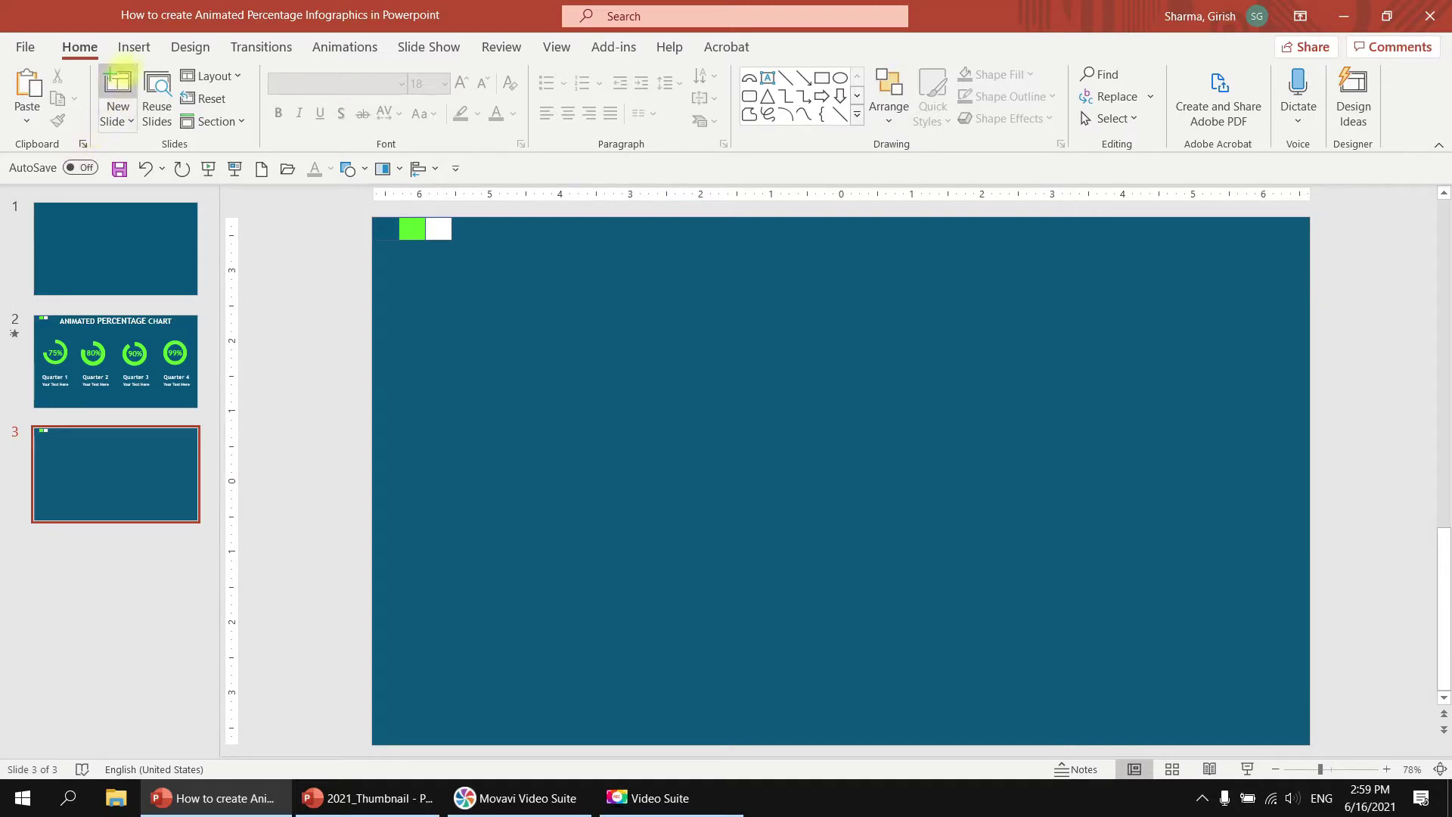
left_click(134, 47)
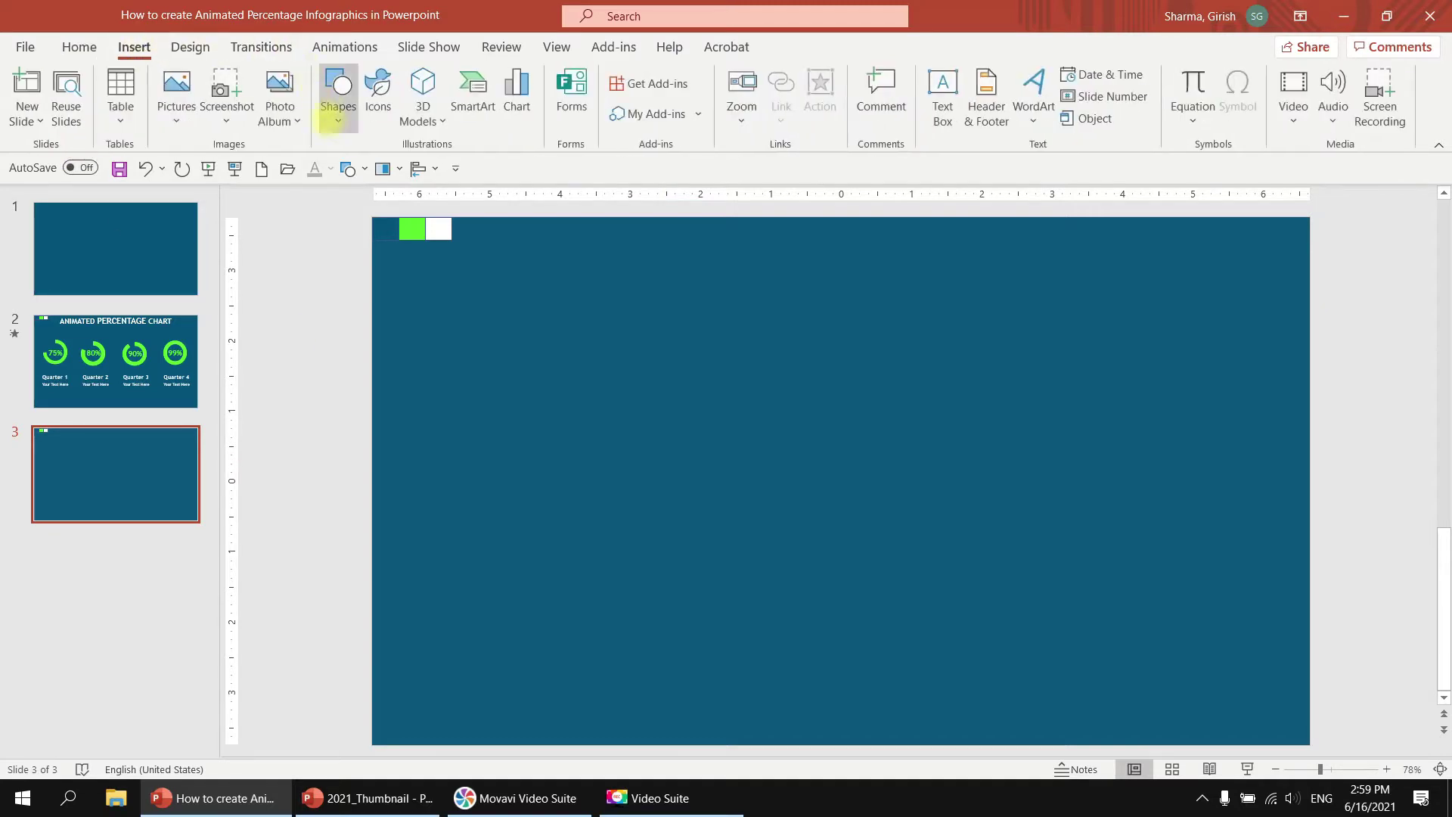
left_click(337, 102)
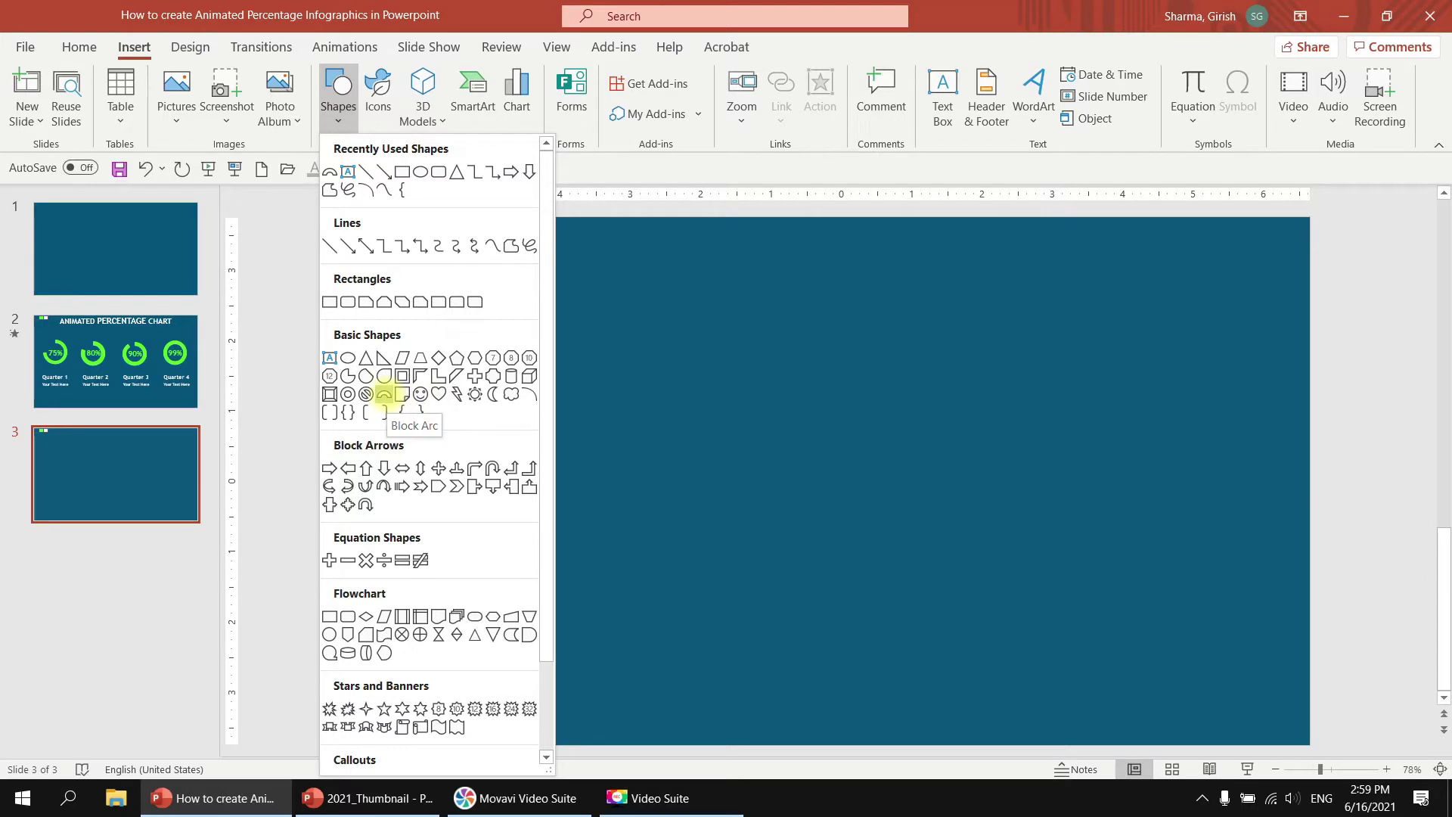
left_click(385, 394)
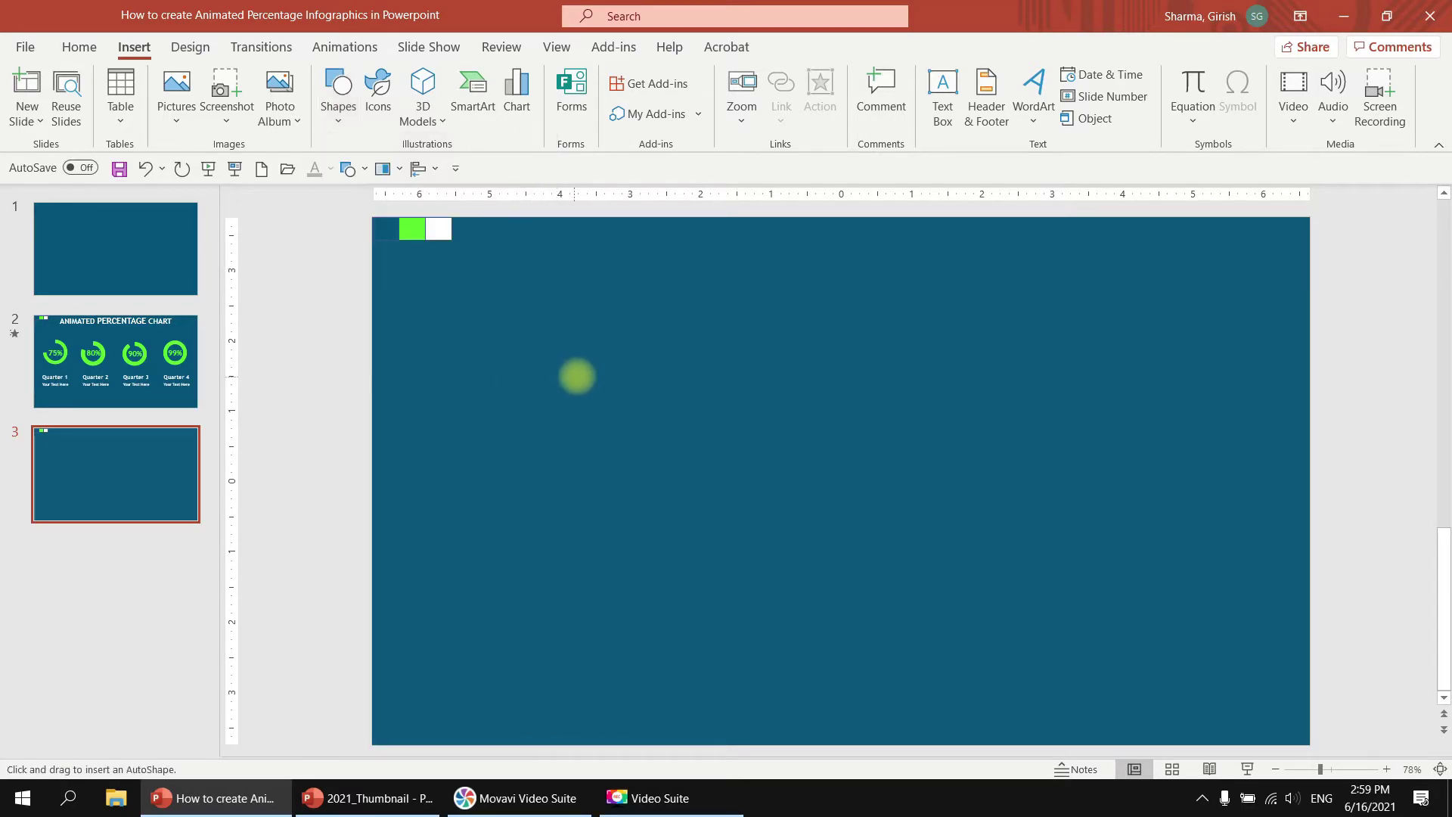
left_click_drag(569, 379, 742, 552)
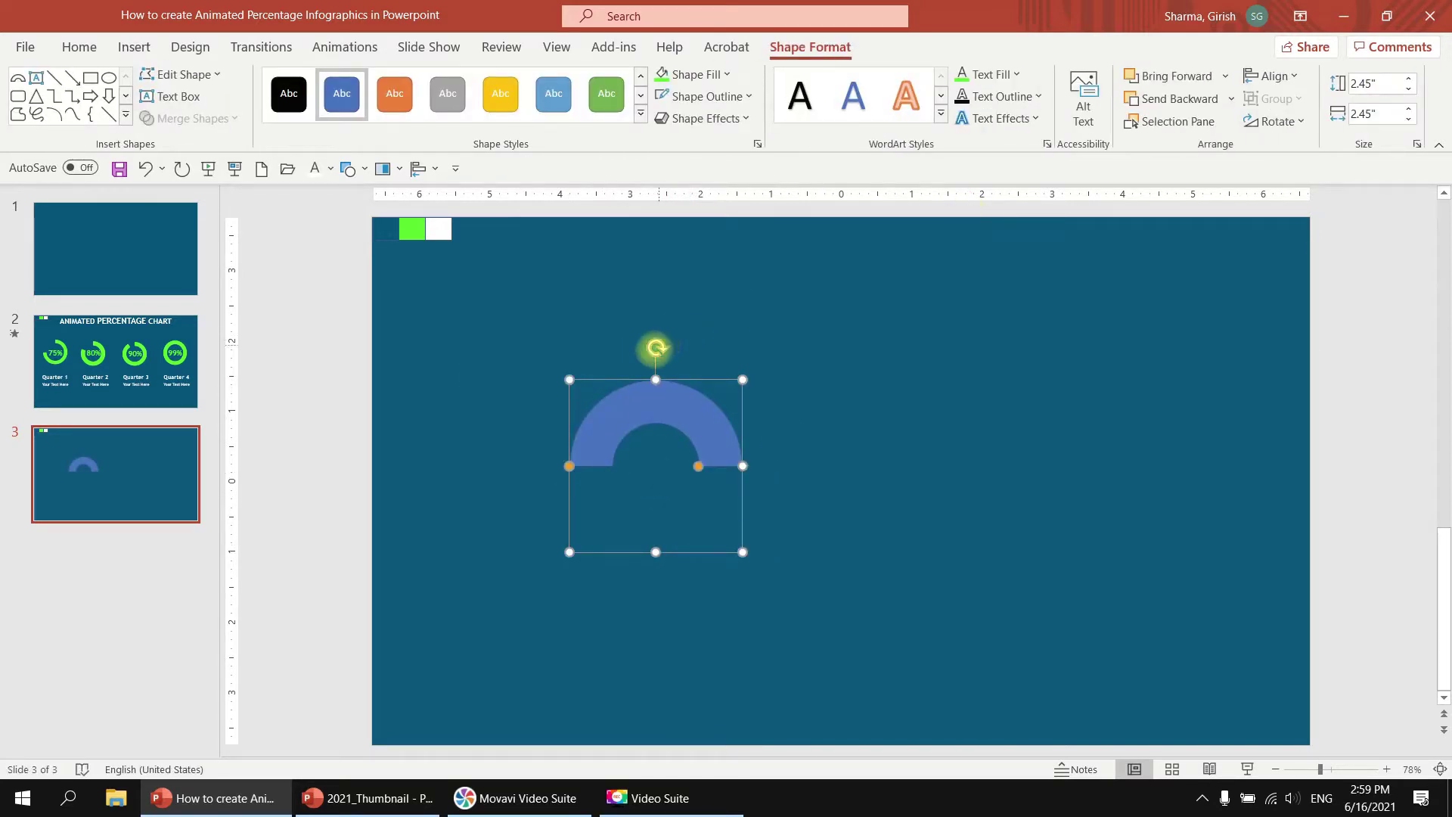
left_click_drag(656, 348, 756, 451)
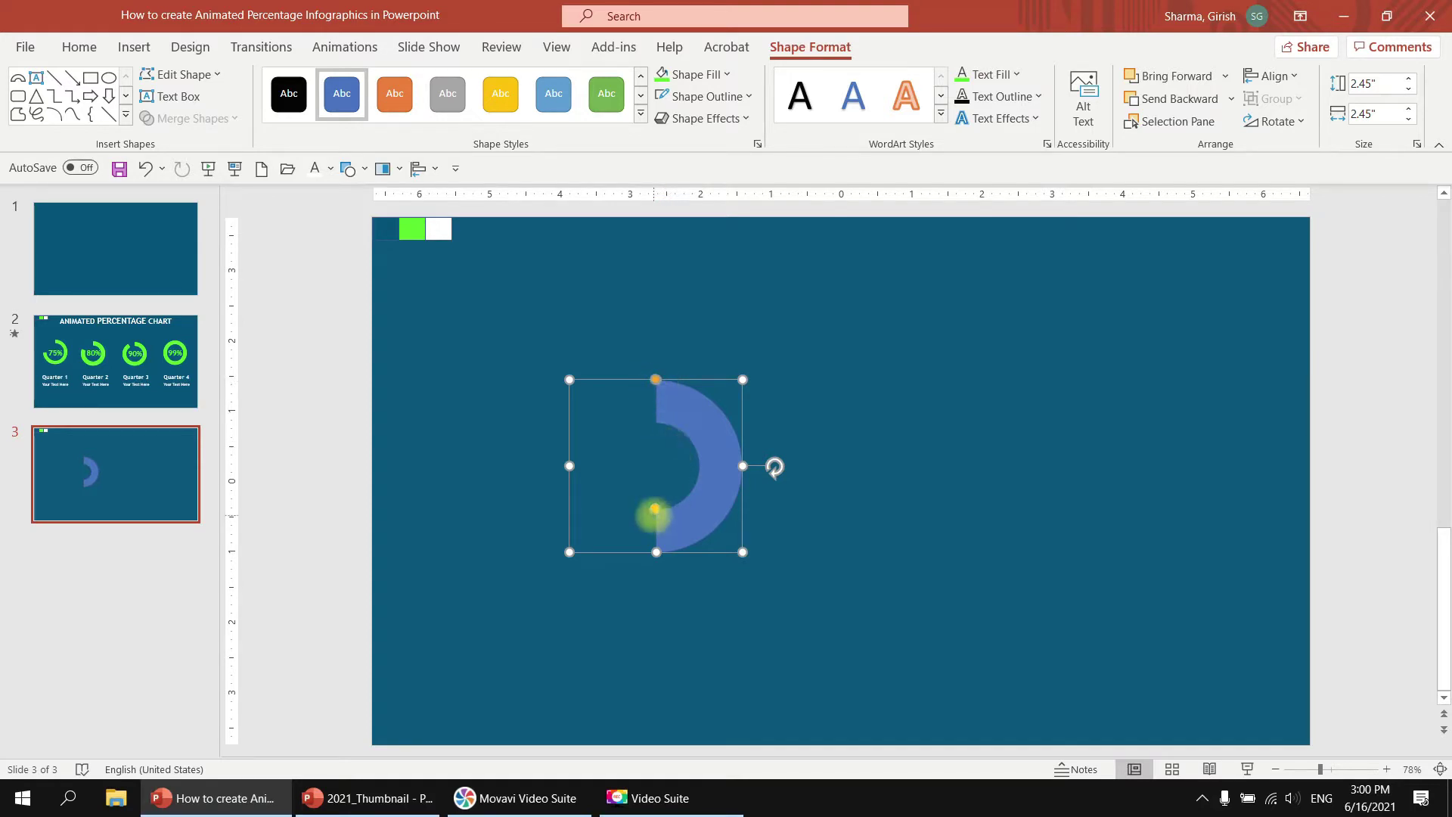
Step: Drag the block arc's yellow handle into a three-quarter ring and move it to the slide's left
left_click(116, 349)
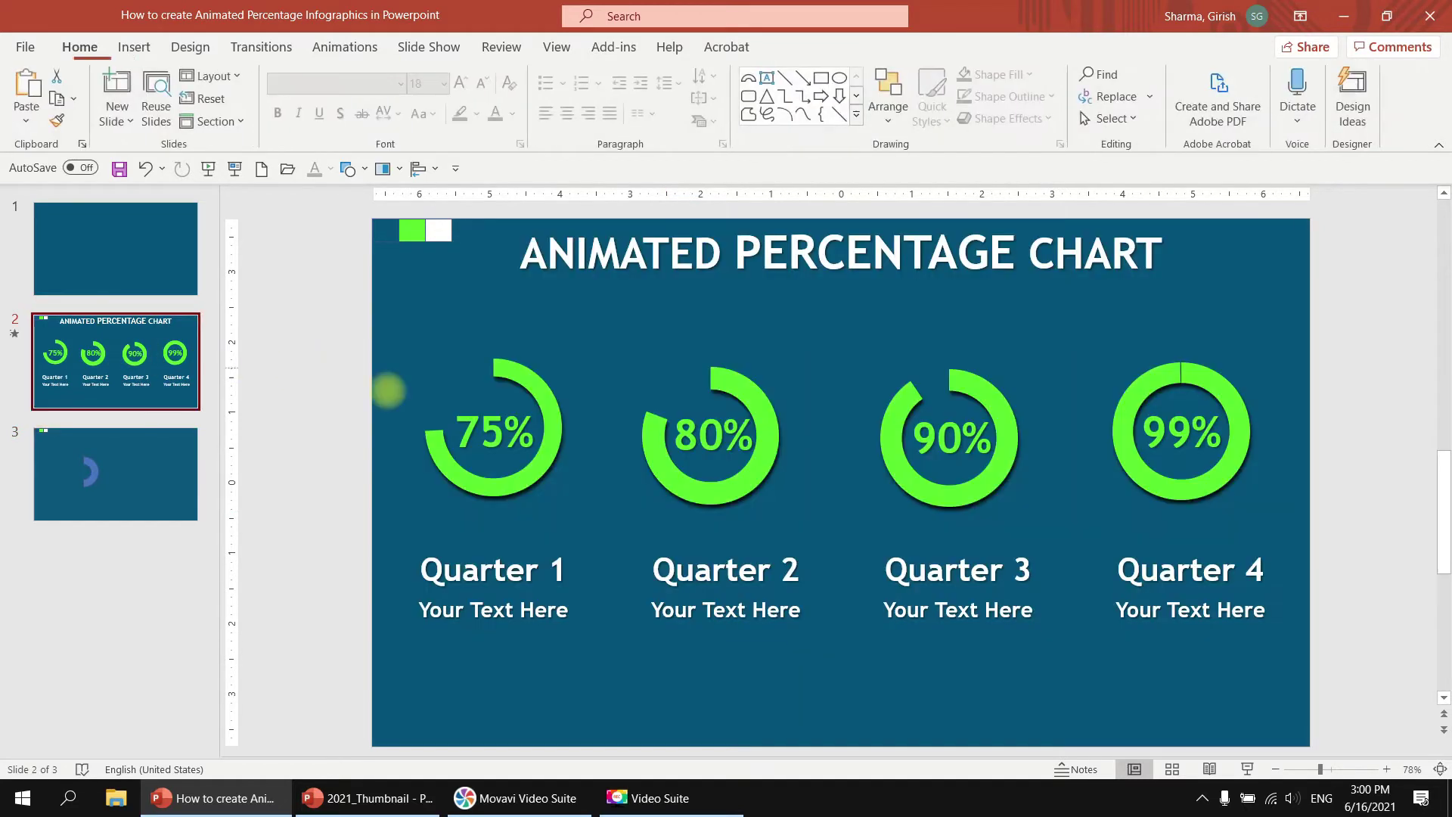
left_click(146, 444)
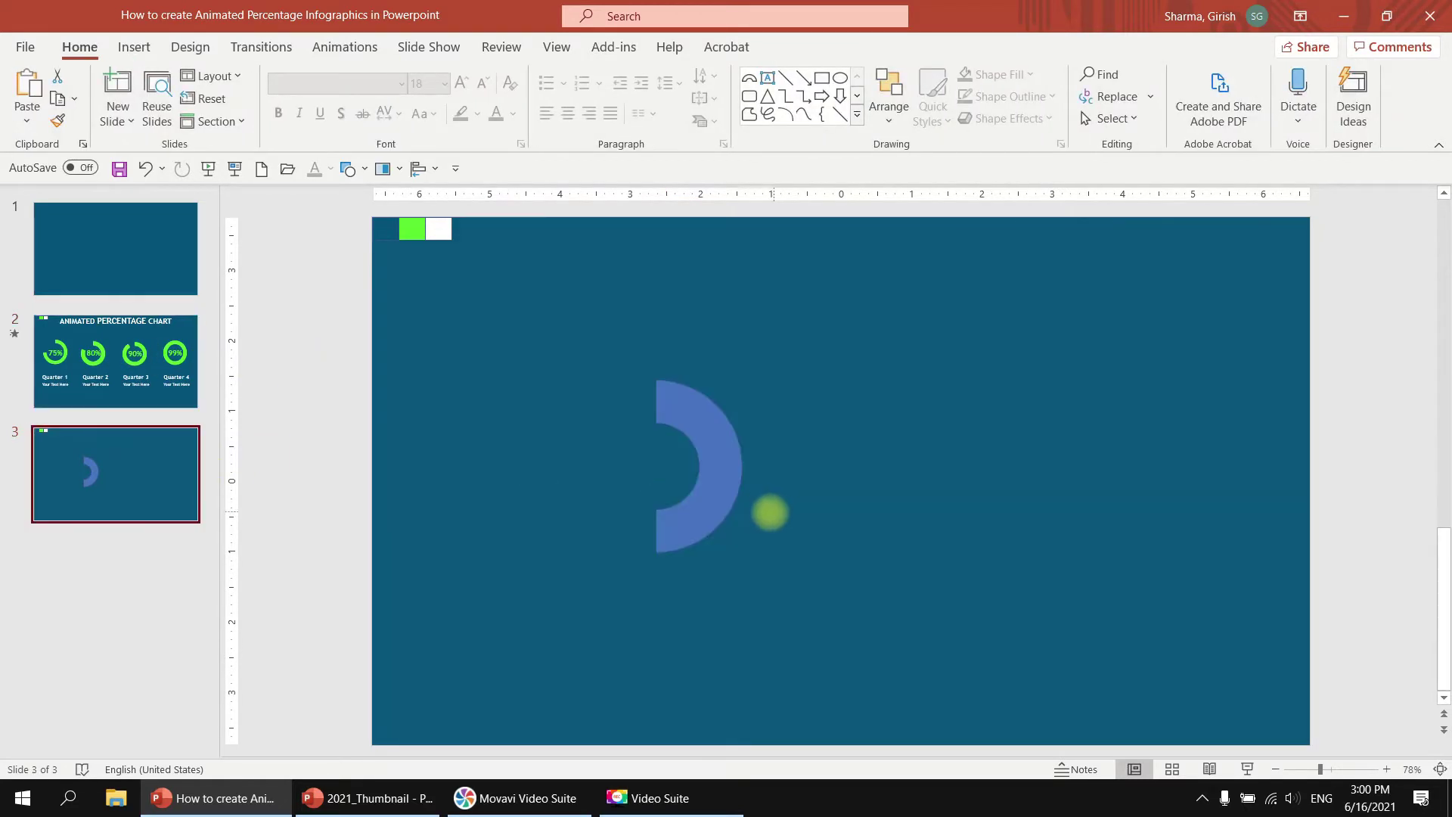
left_click(697, 516)
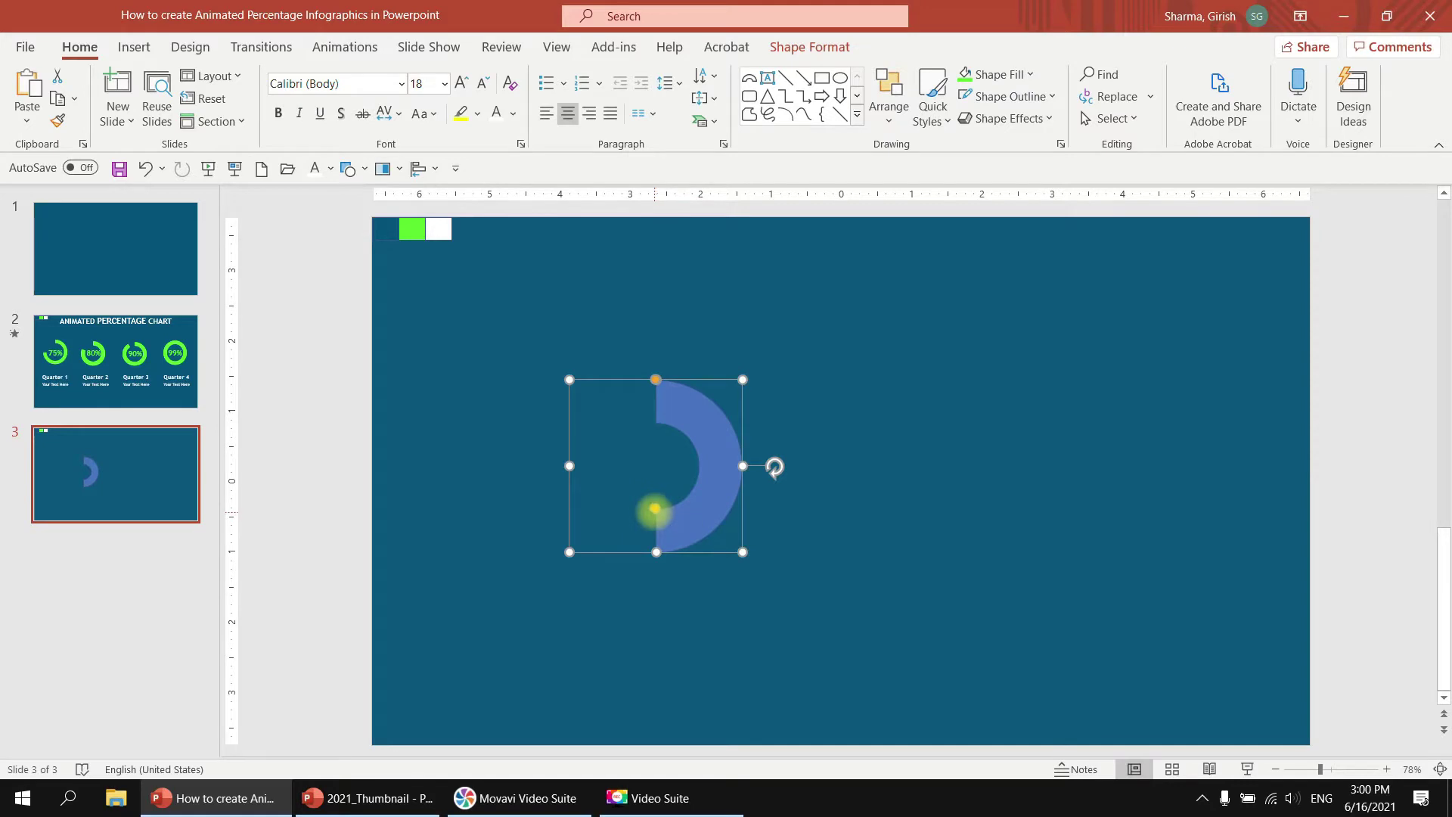
left_click_drag(655, 508, 593, 463)
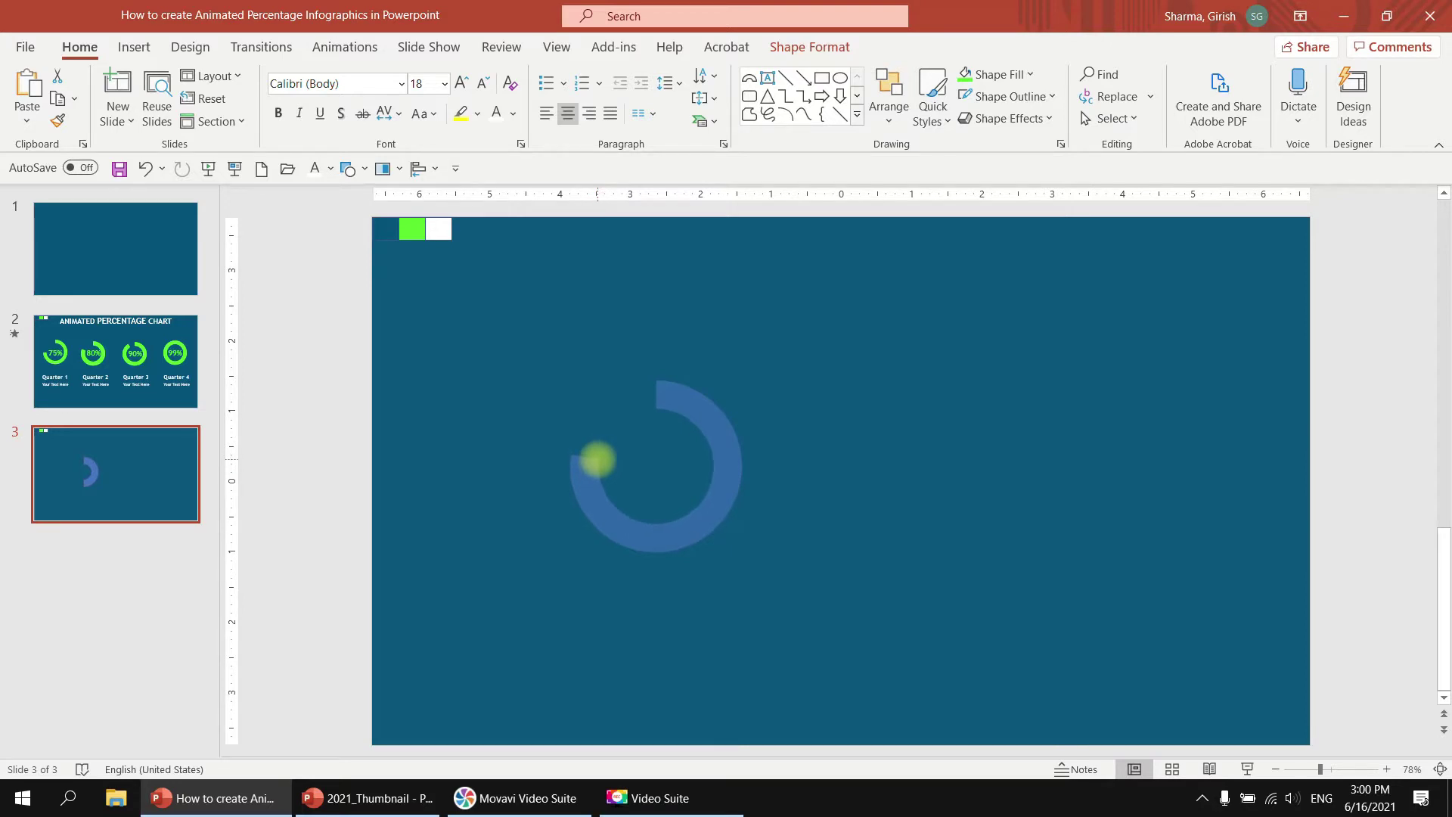
left_click(598, 460)
left_click_drag(719, 479, 552, 509)
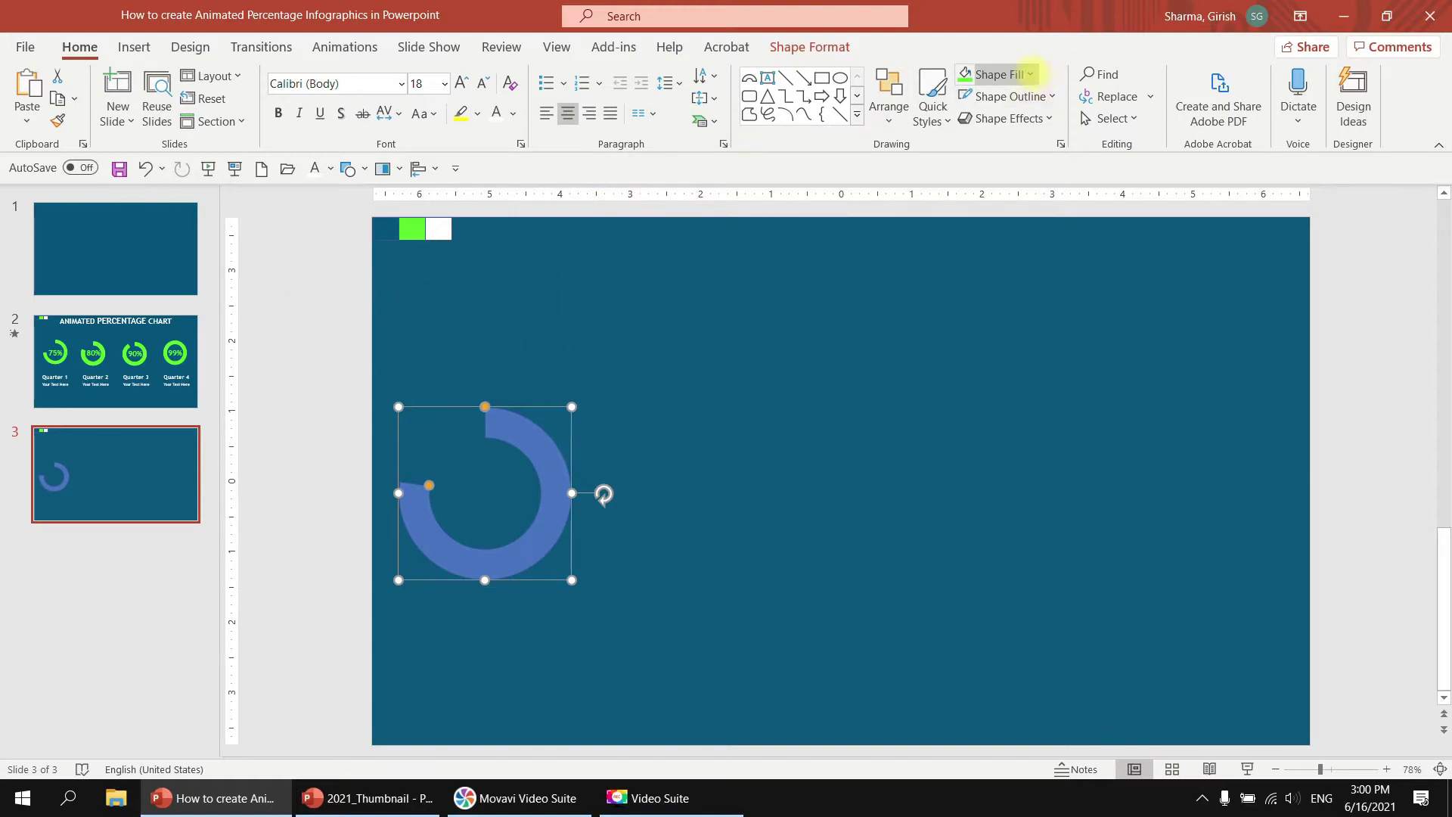
Step: Give the ring no outline and a bright green fill sampled from the green square
left_click(1052, 96)
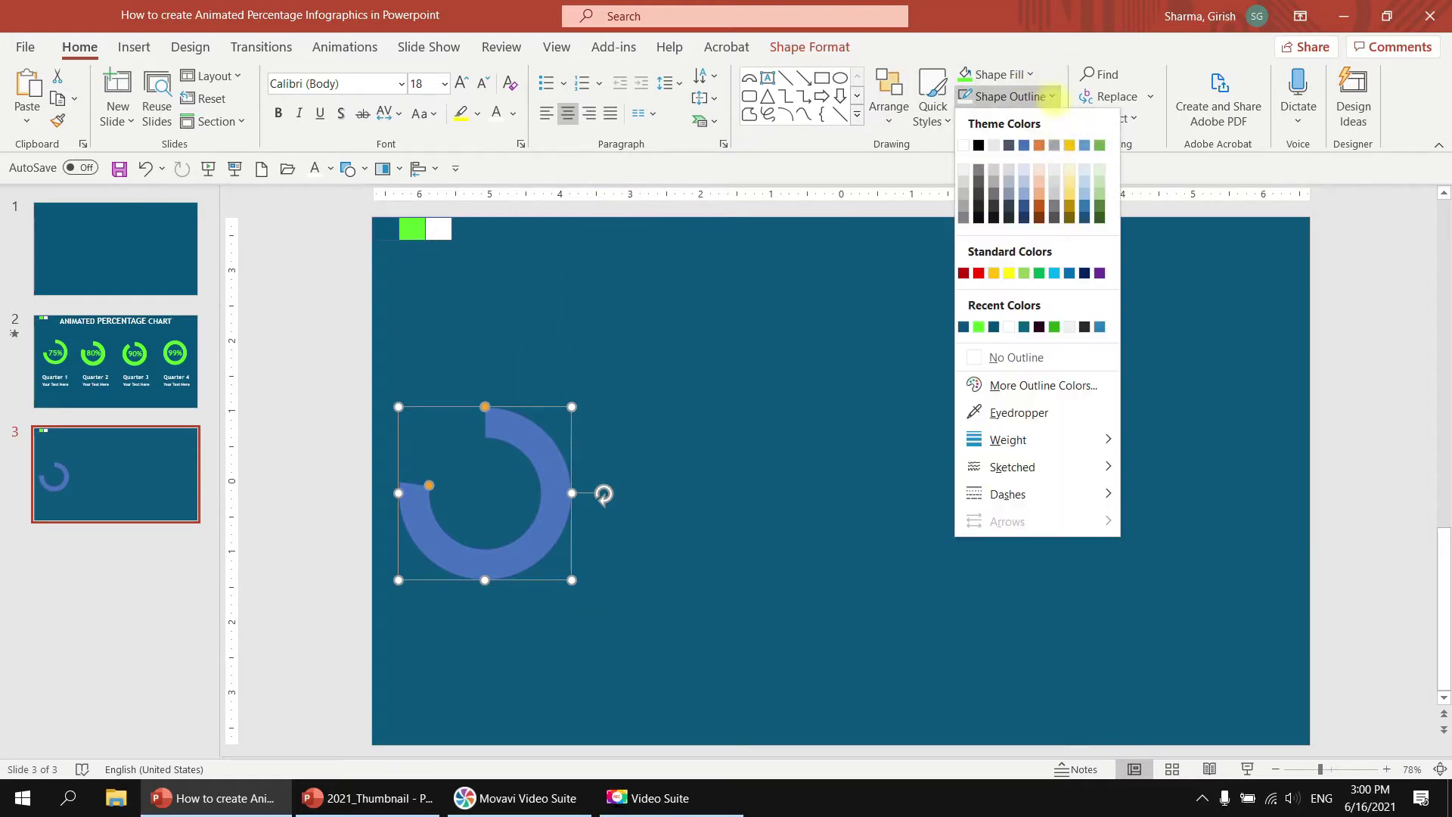
left_click(1029, 357)
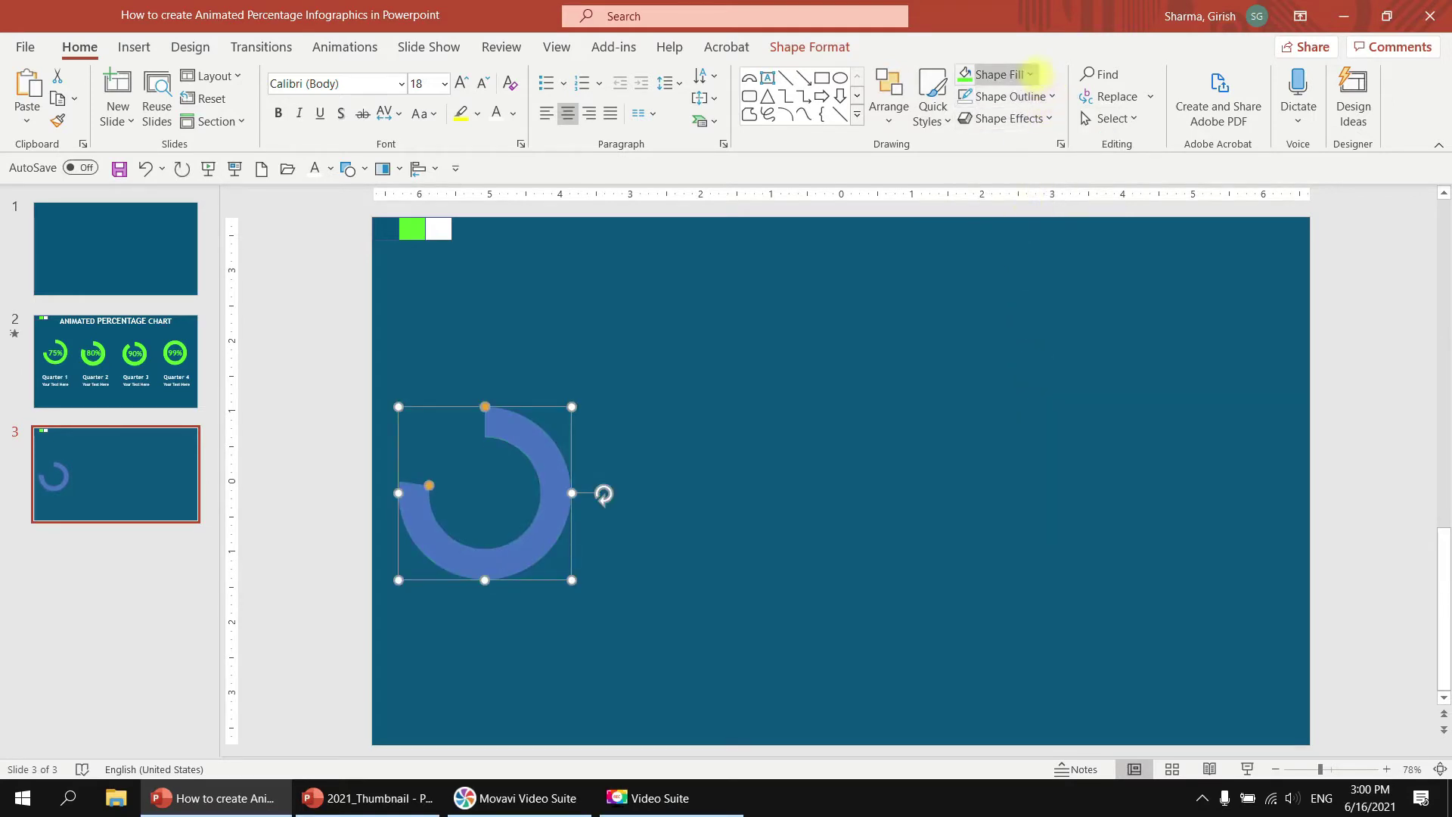
left_click(998, 74)
left_click(1016, 389)
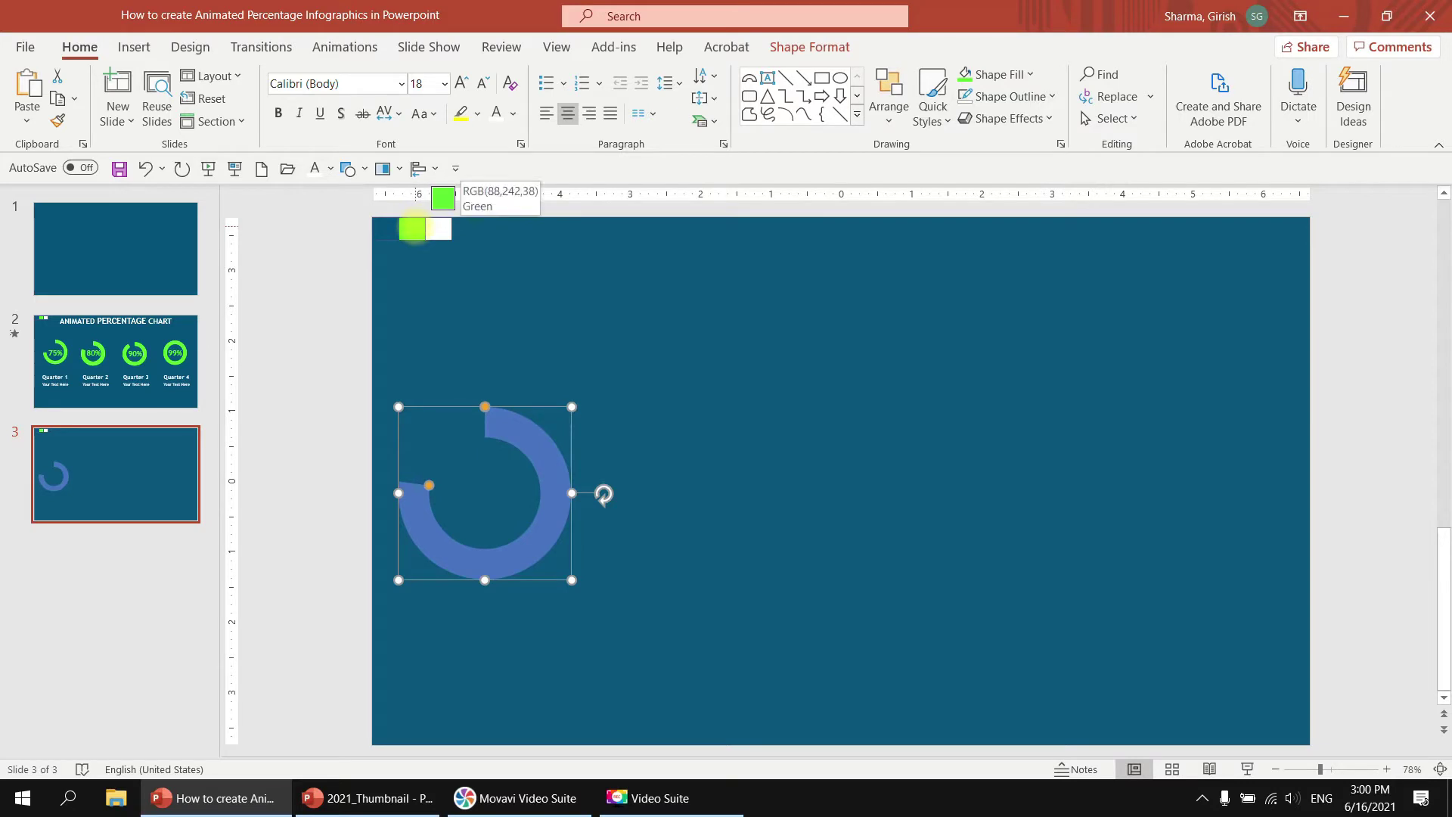
left_click(412, 228)
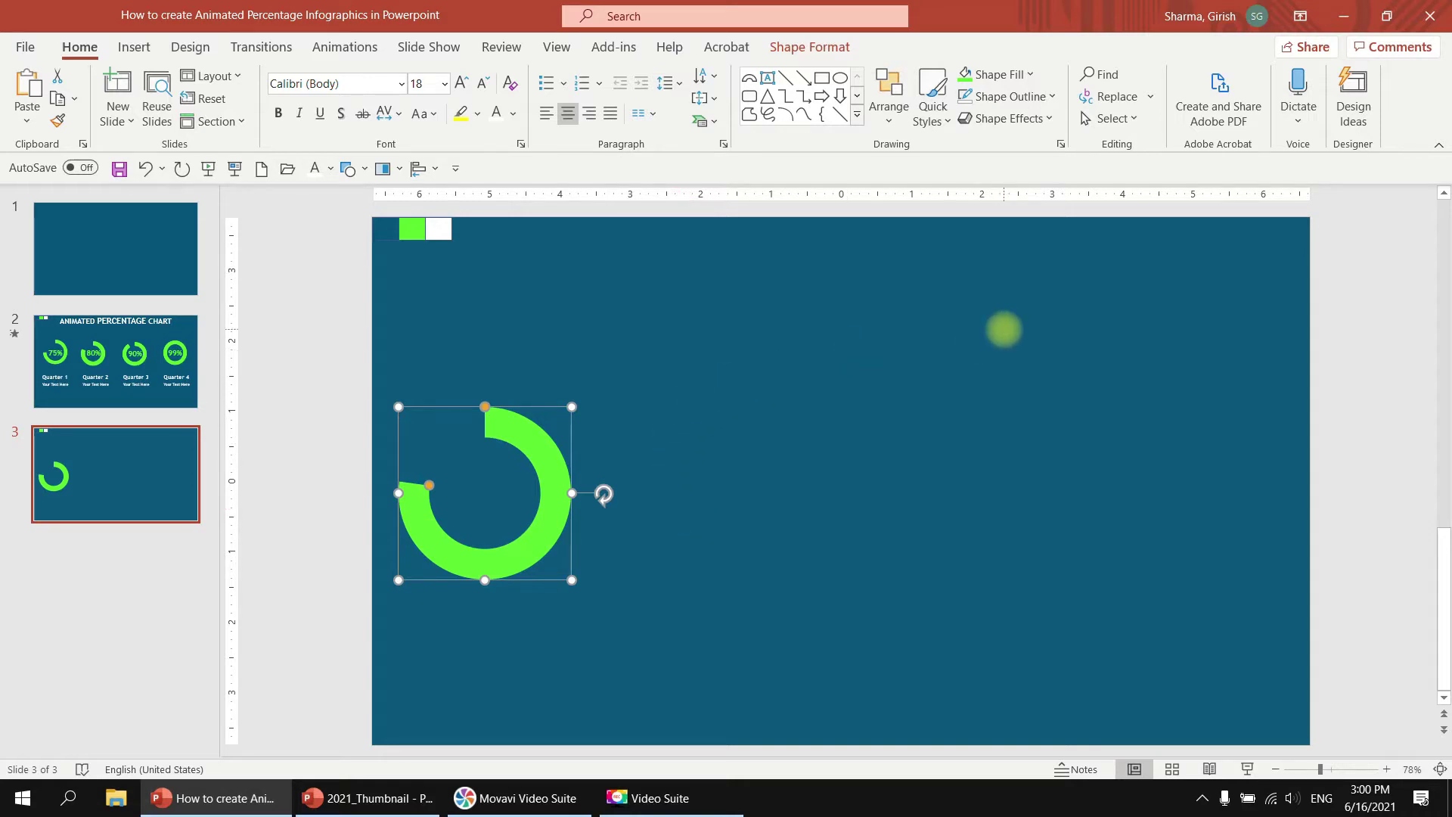
left_click(1010, 118)
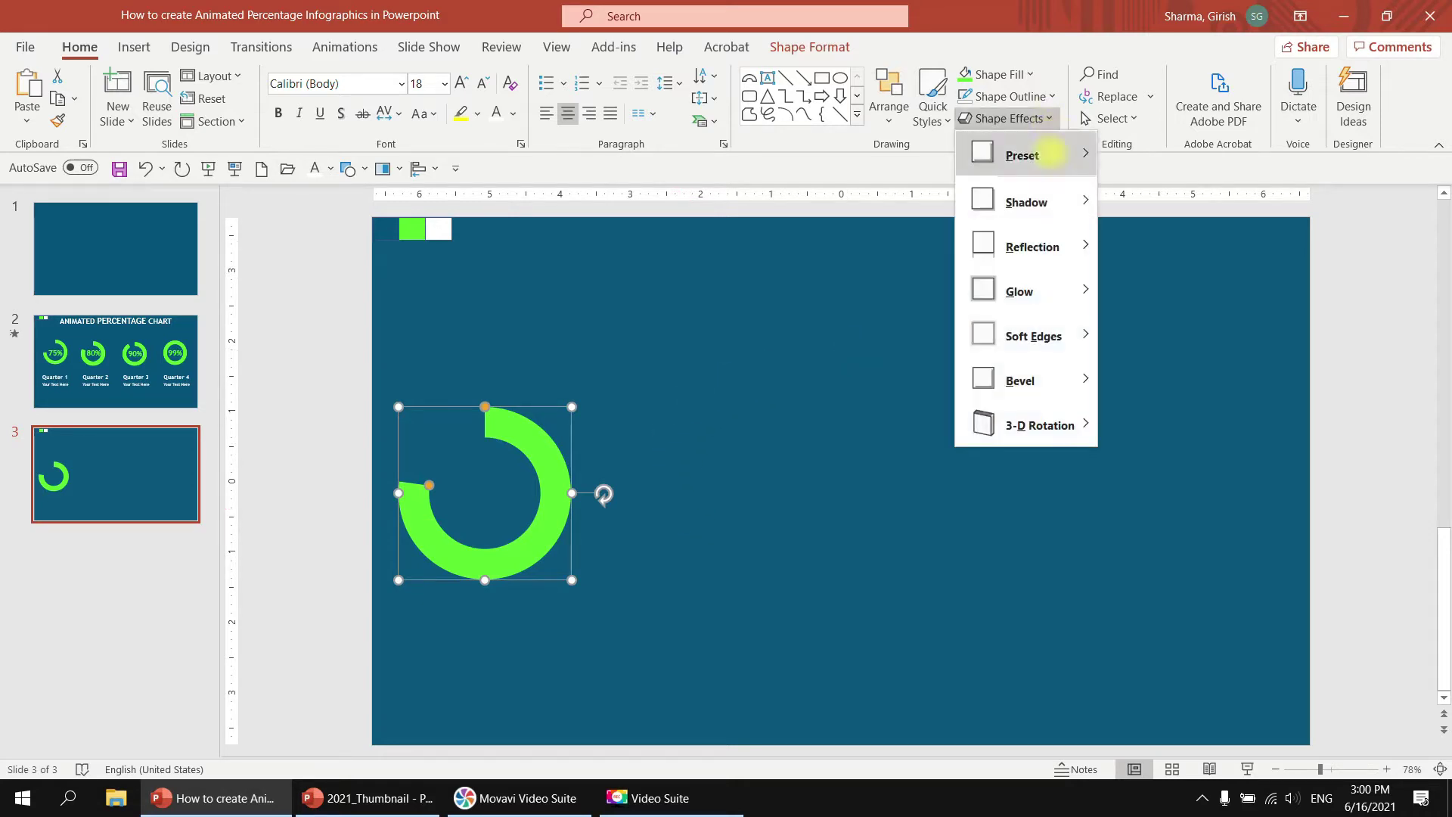
mouse_move(1037, 204)
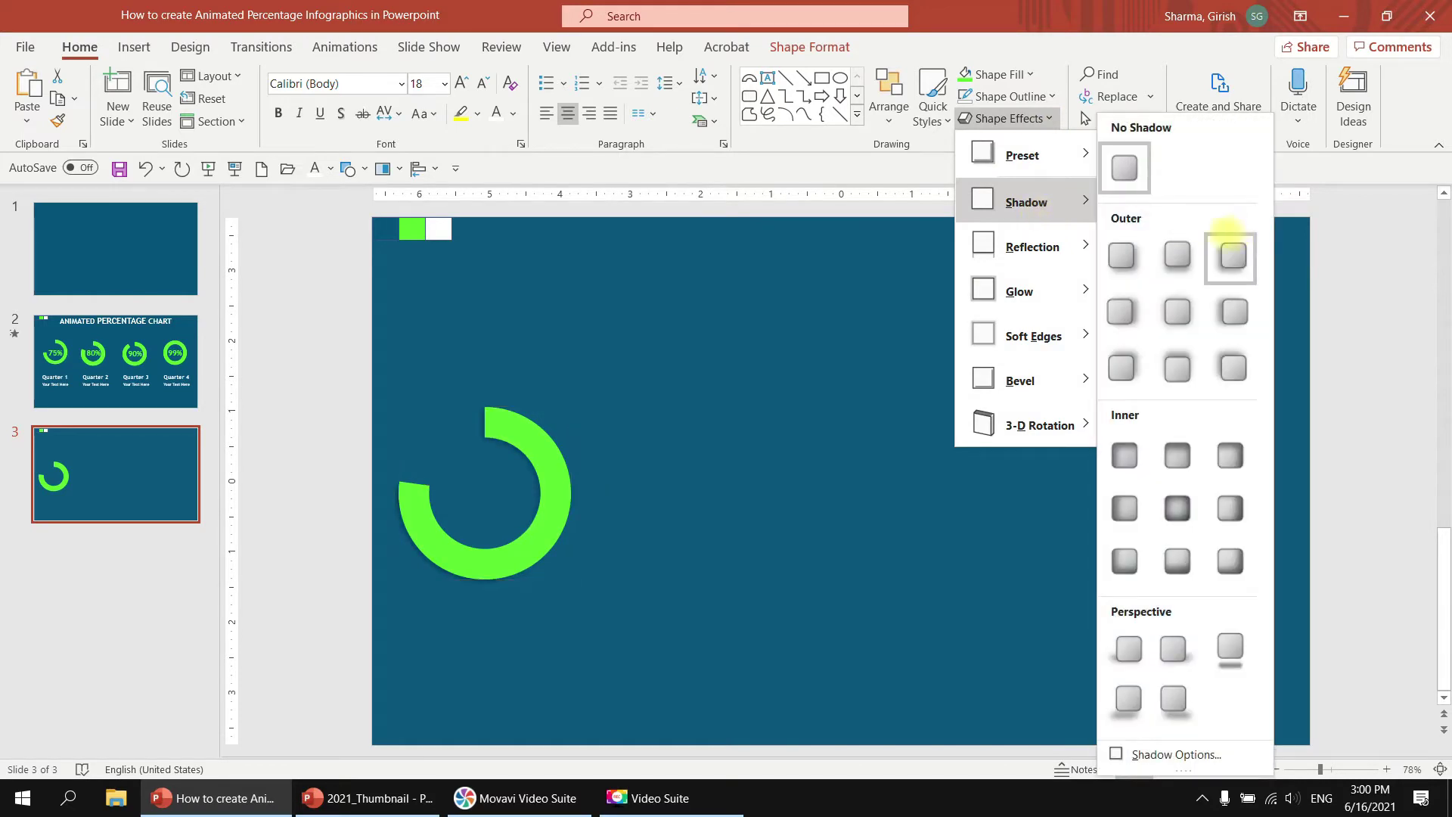
Step: Apply an outer drop shadow to the green ring: 4 pt blur, 90° angle, 4 pt distance
left_click(1165, 754)
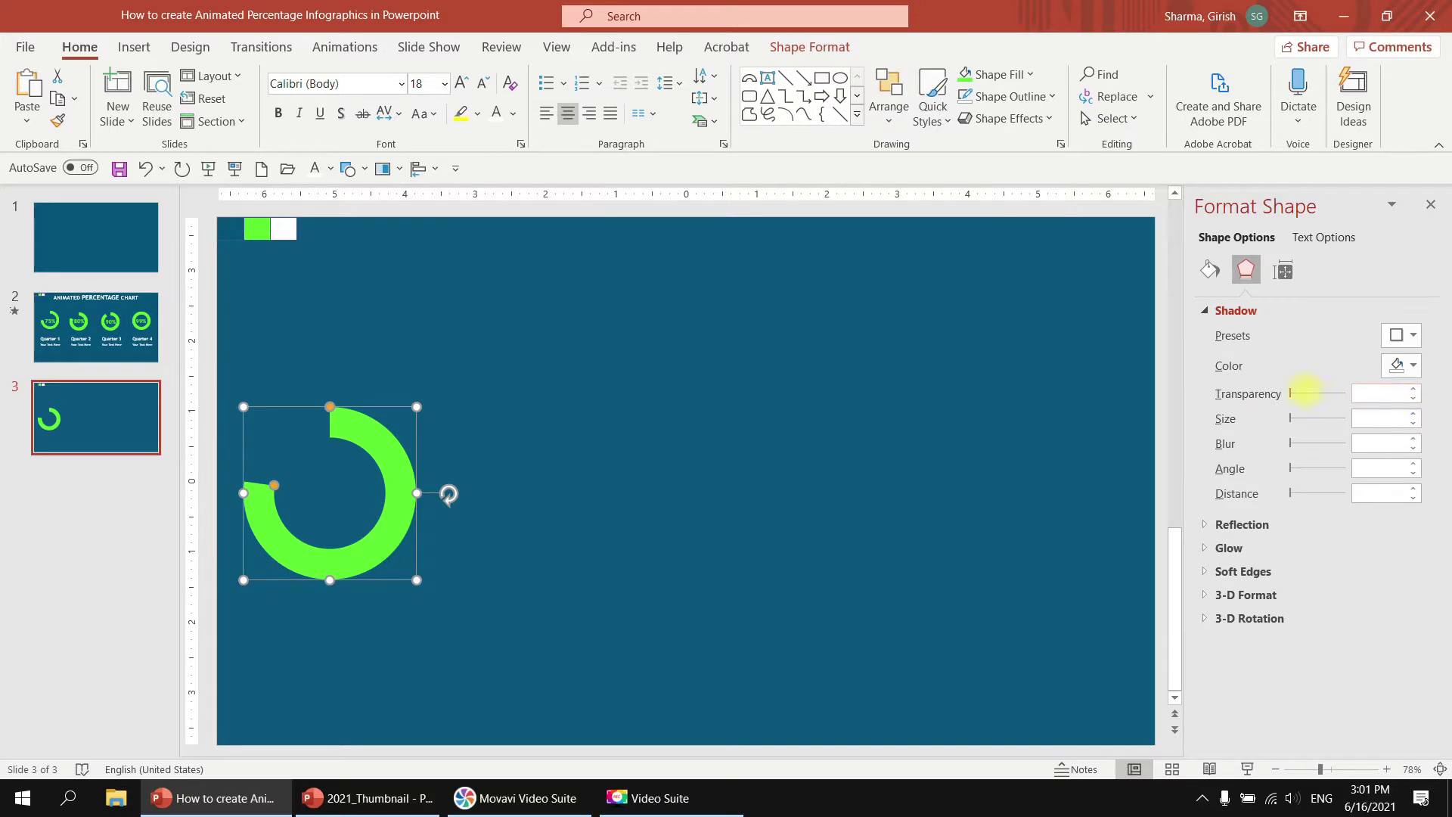
left_click(1412, 388)
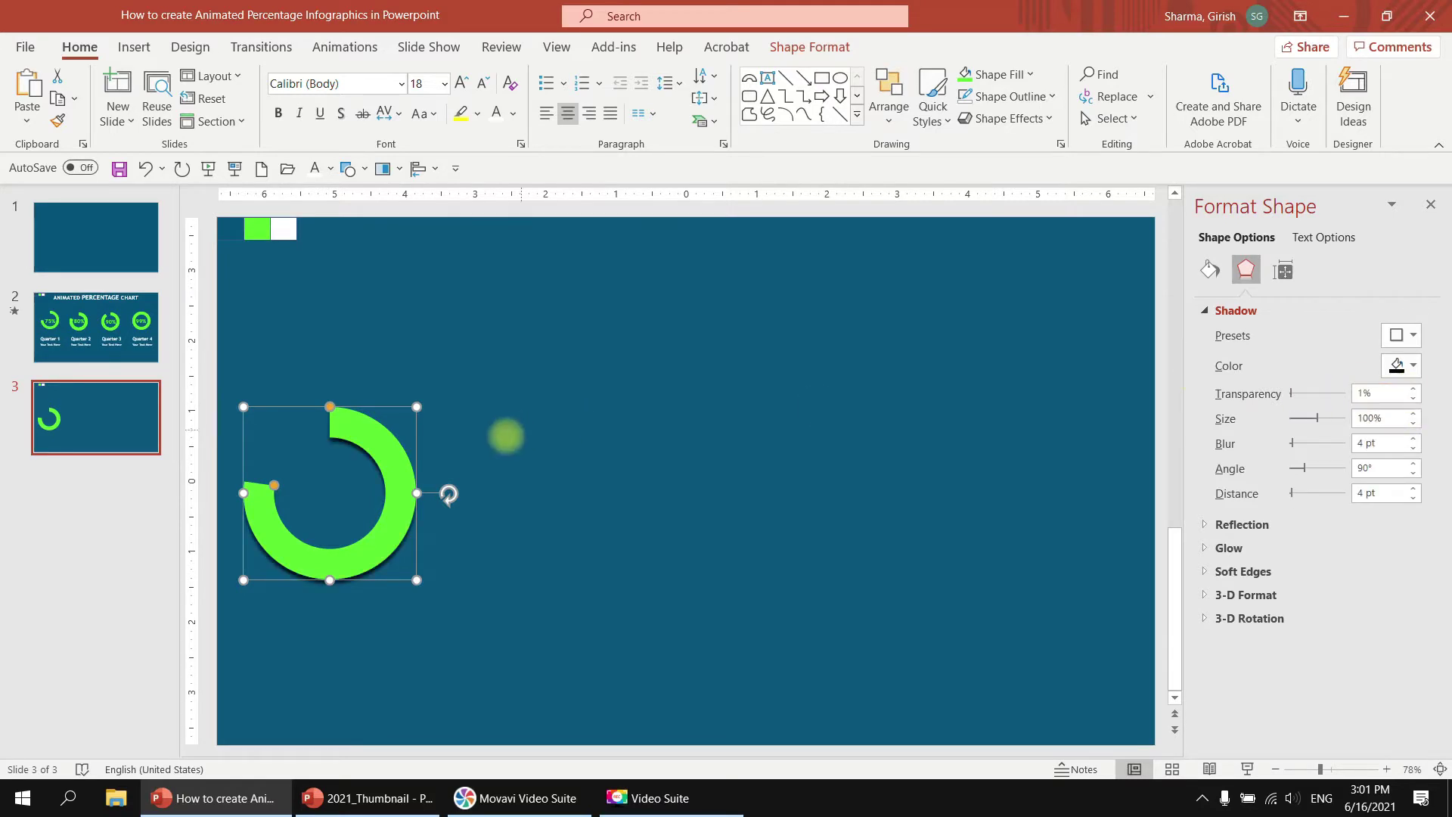
left_click(500, 491)
left_click(392, 493)
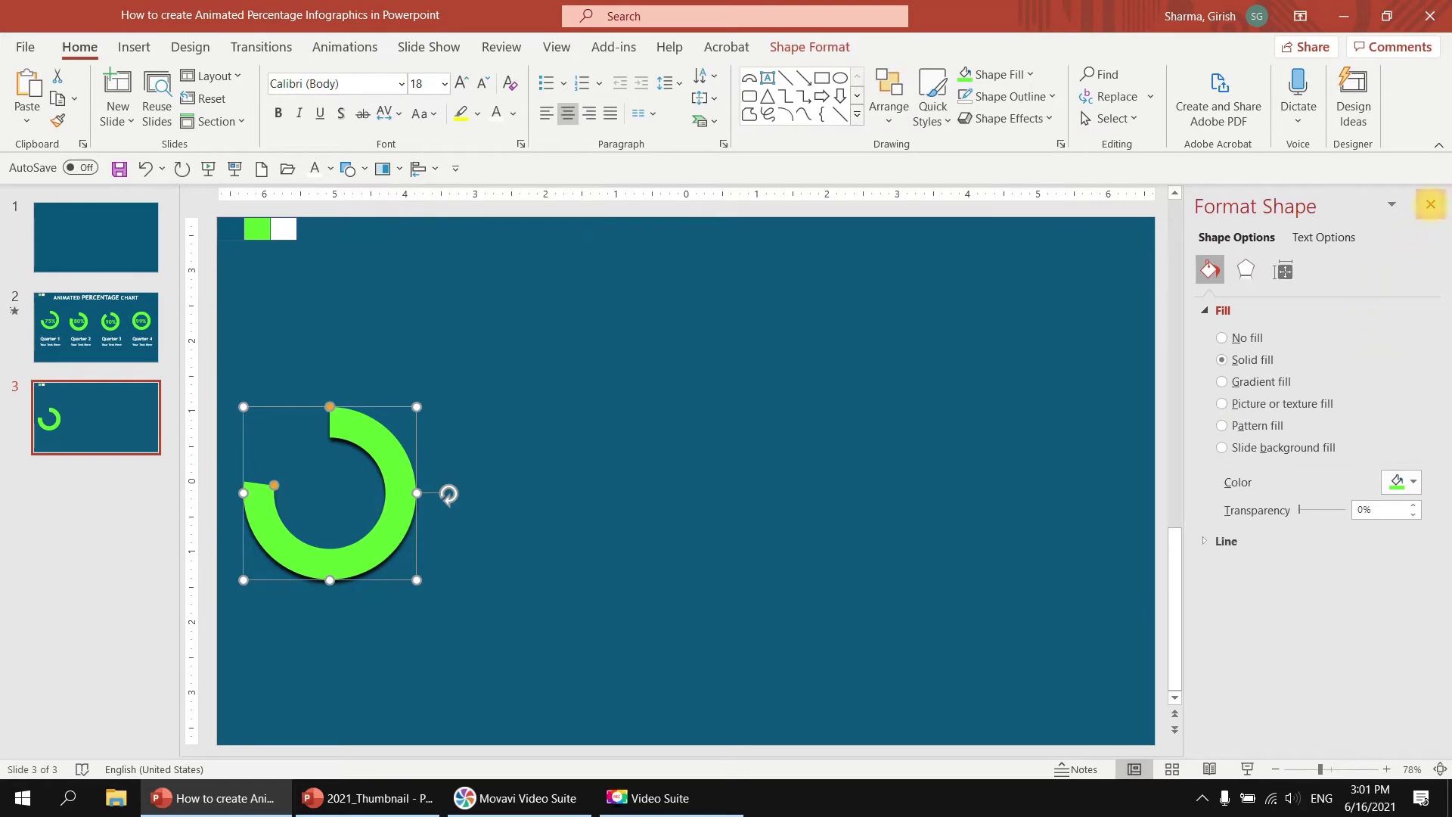
left_click(1430, 204)
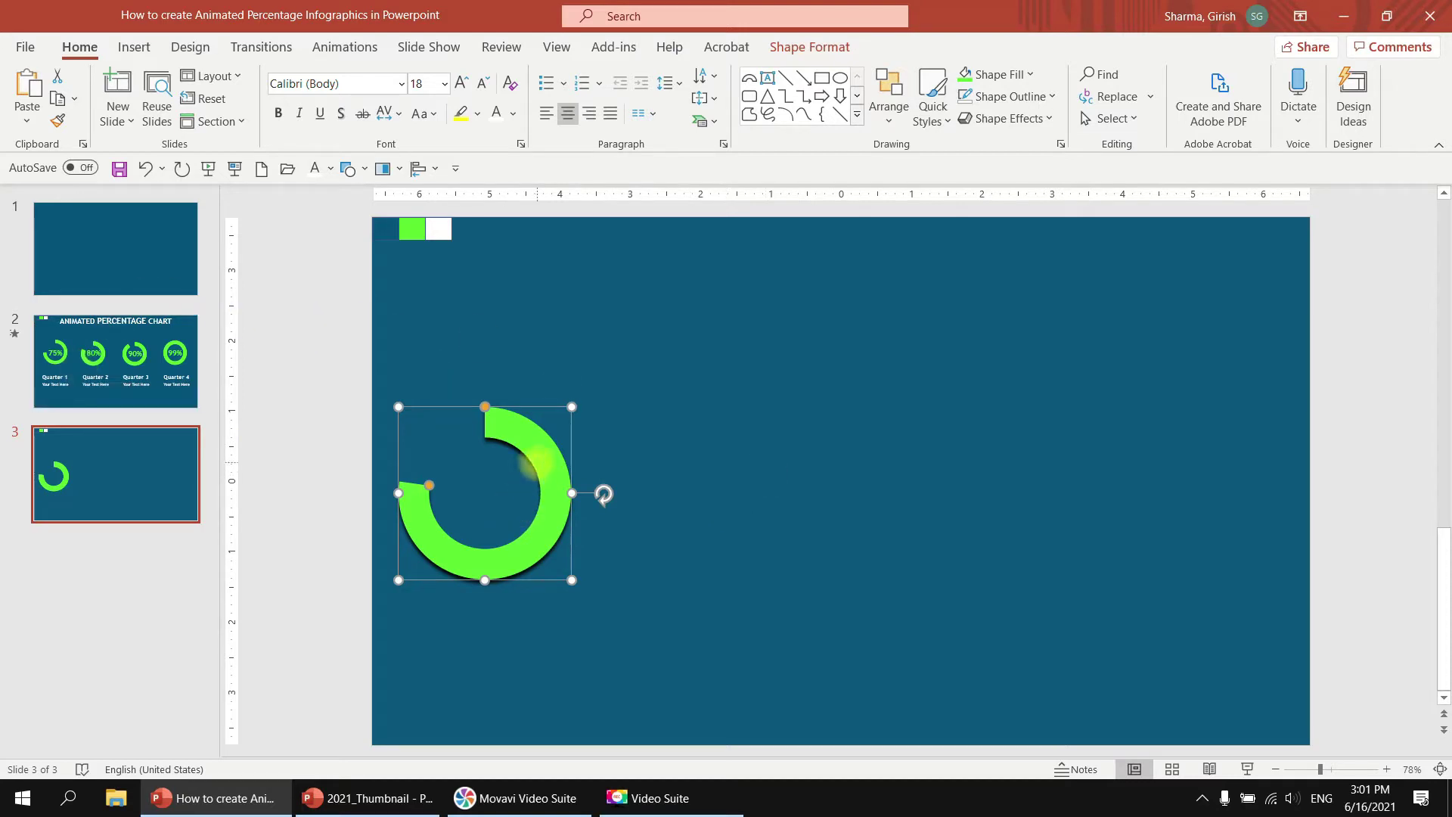
Step: Duplicate the green ring, placing the copy to its right with a longer arc
left_click_drag(537, 462, 527, 462)
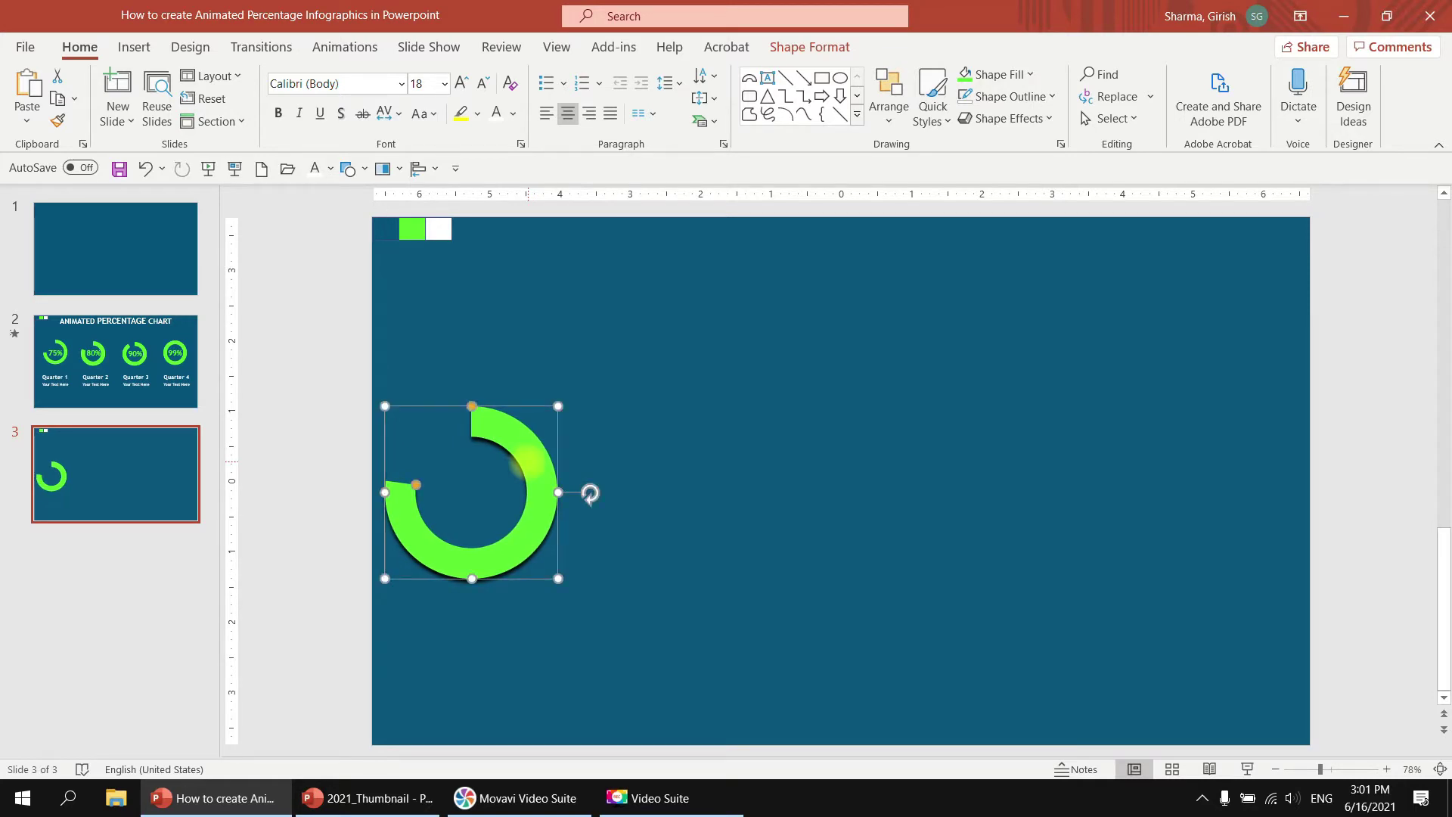
key("ctrl+d")
left_click_drag(542, 473, 745, 473)
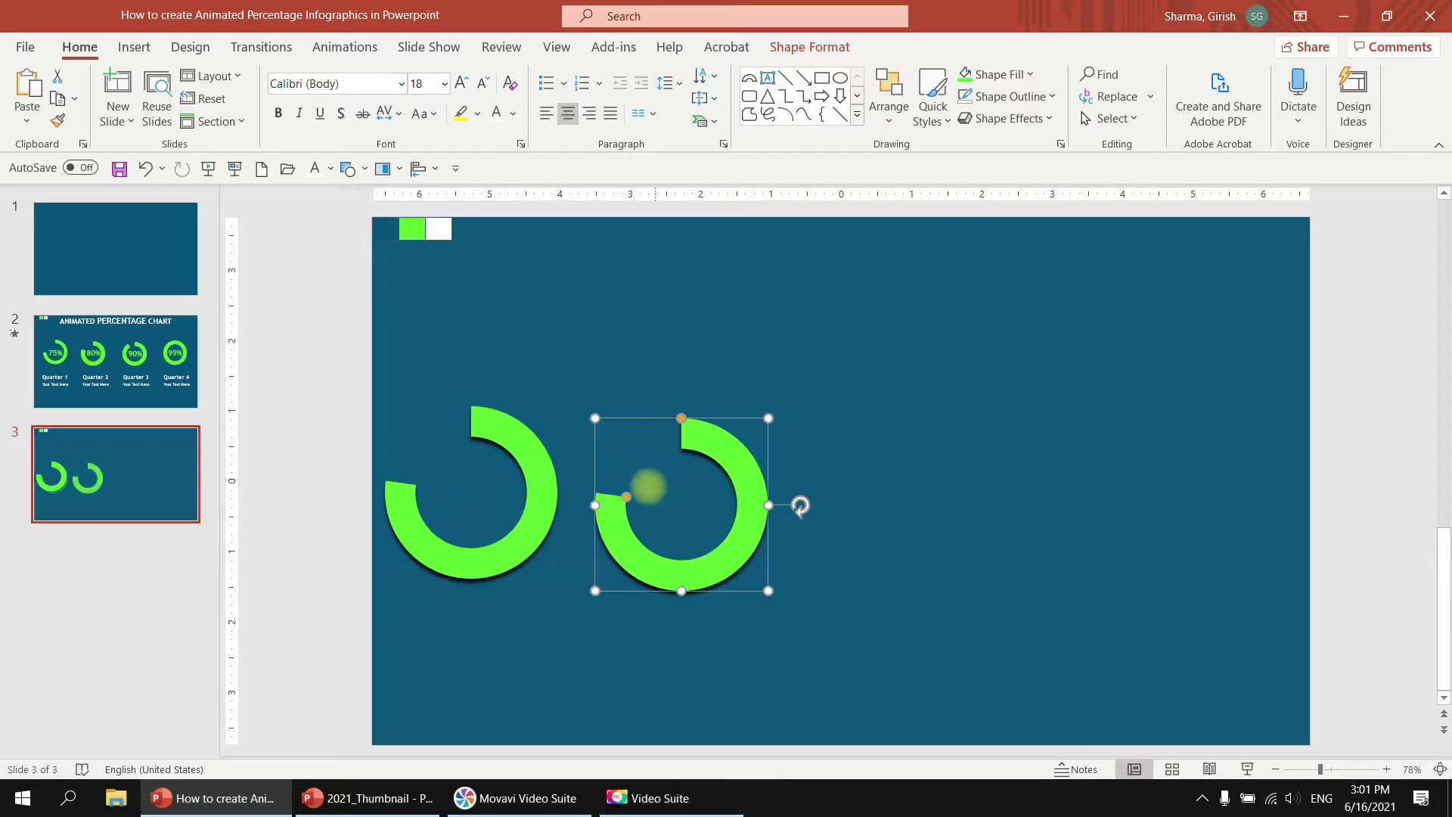
left_click_drag(620, 496, 632, 474)
left_click(937, 535)
Step: Duplicate the second ring into a third ring further right, its arc nearly a full circle
left_click(756, 498)
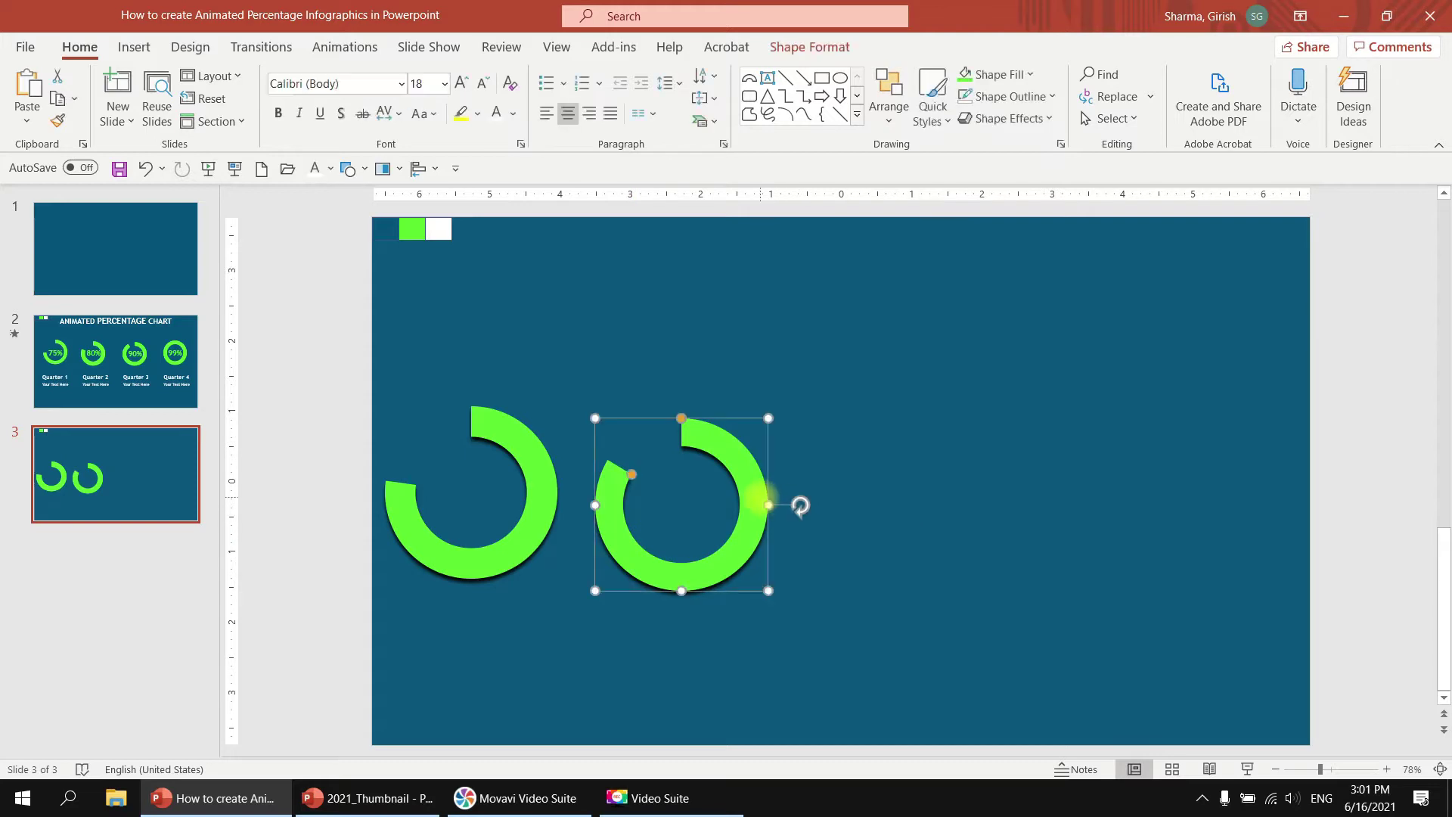
key("ctrl+d")
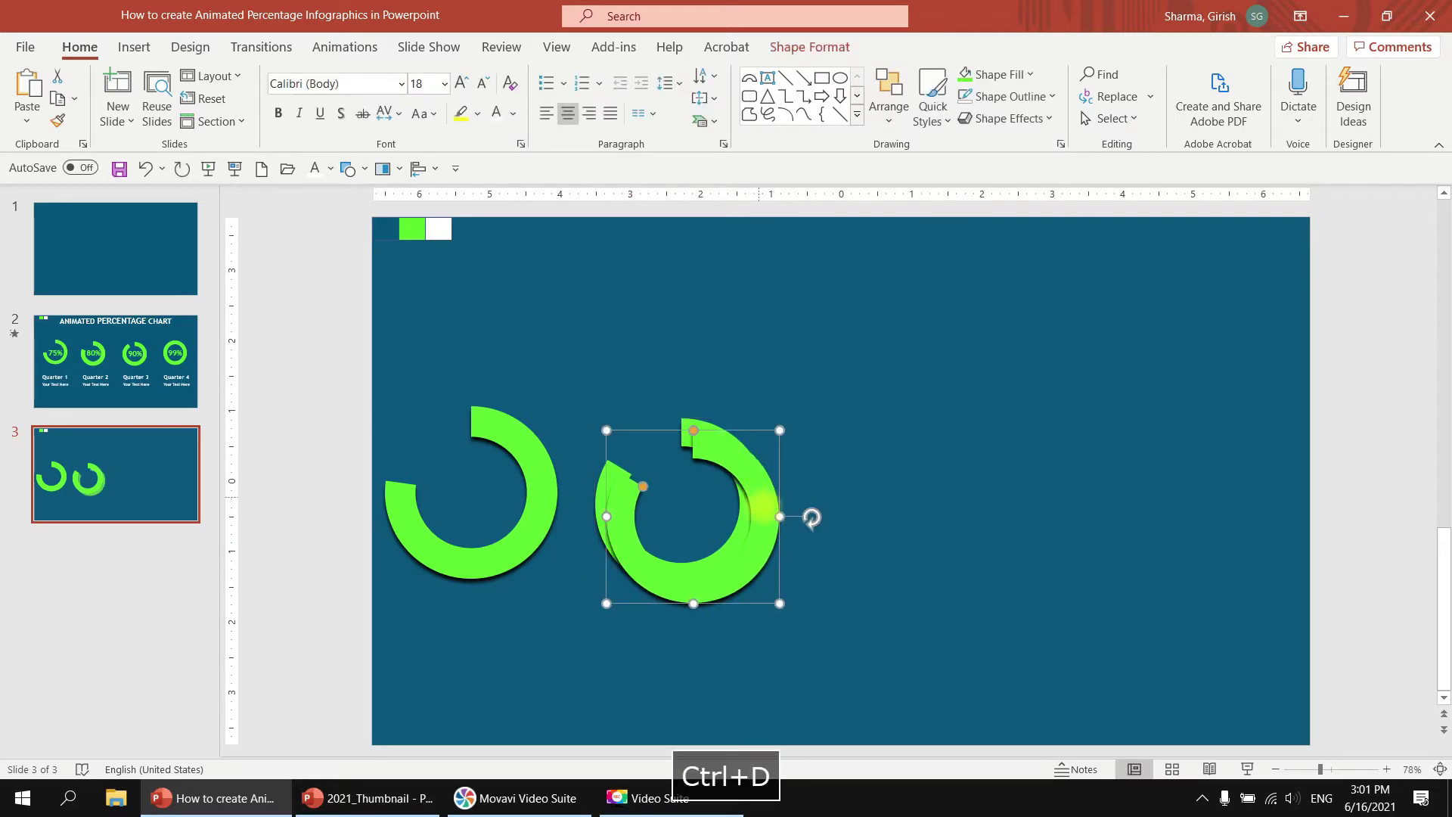
left_click_drag(756, 497, 977, 505)
mouse_move(850, 480)
left_mouse_down()
mouse_move(849, 463)
mouse_move(870, 459)
left_mouse_up()
left_click(1096, 496)
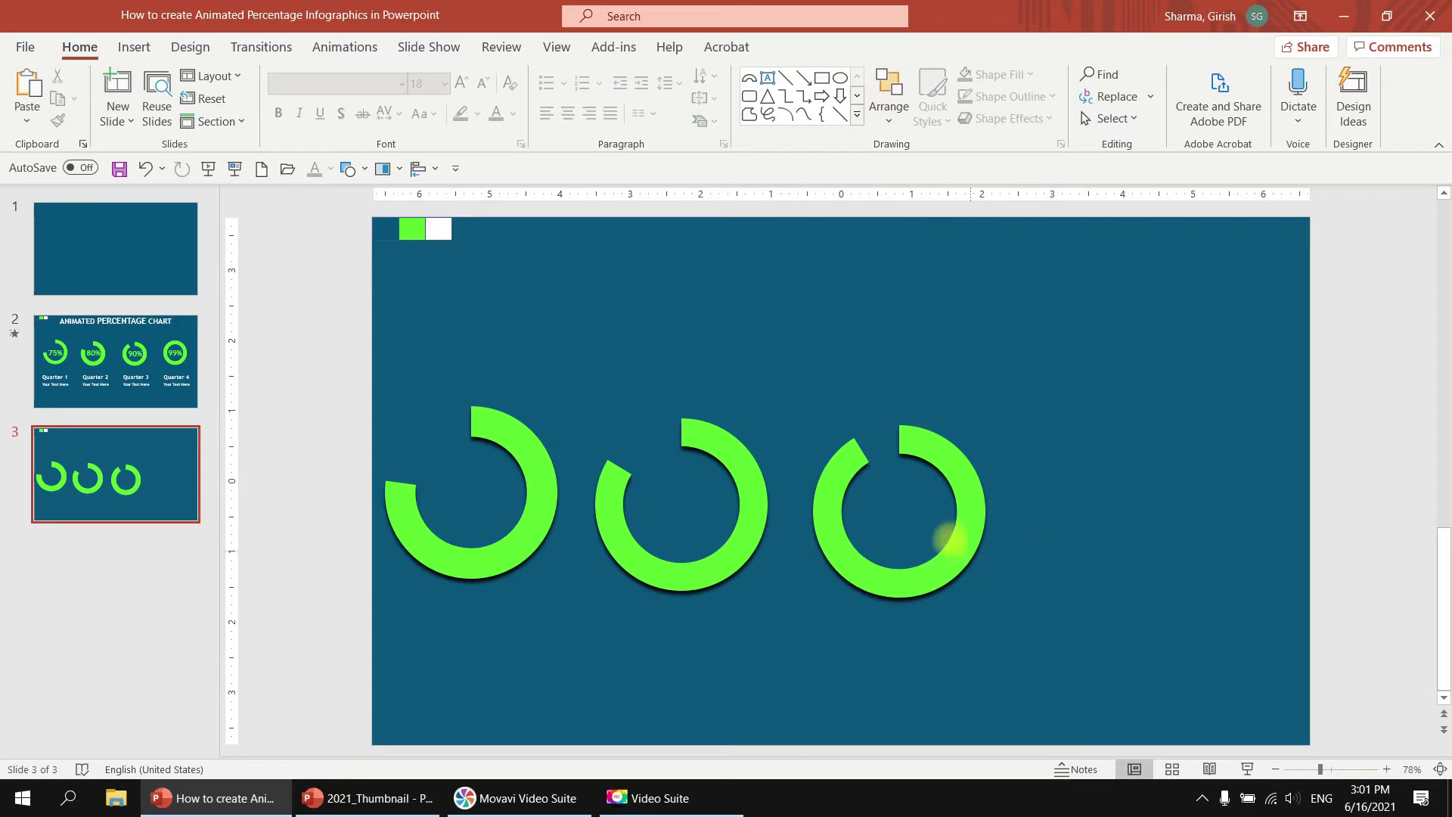
Step: Add a fourth ring near the right edge with its arc closed almost fully
left_click(964, 529)
key("ctrl+d")
left_click_drag(966, 529, 1258, 557)
left_click_drag(1154, 467, 1184, 458)
left_click(1396, 544)
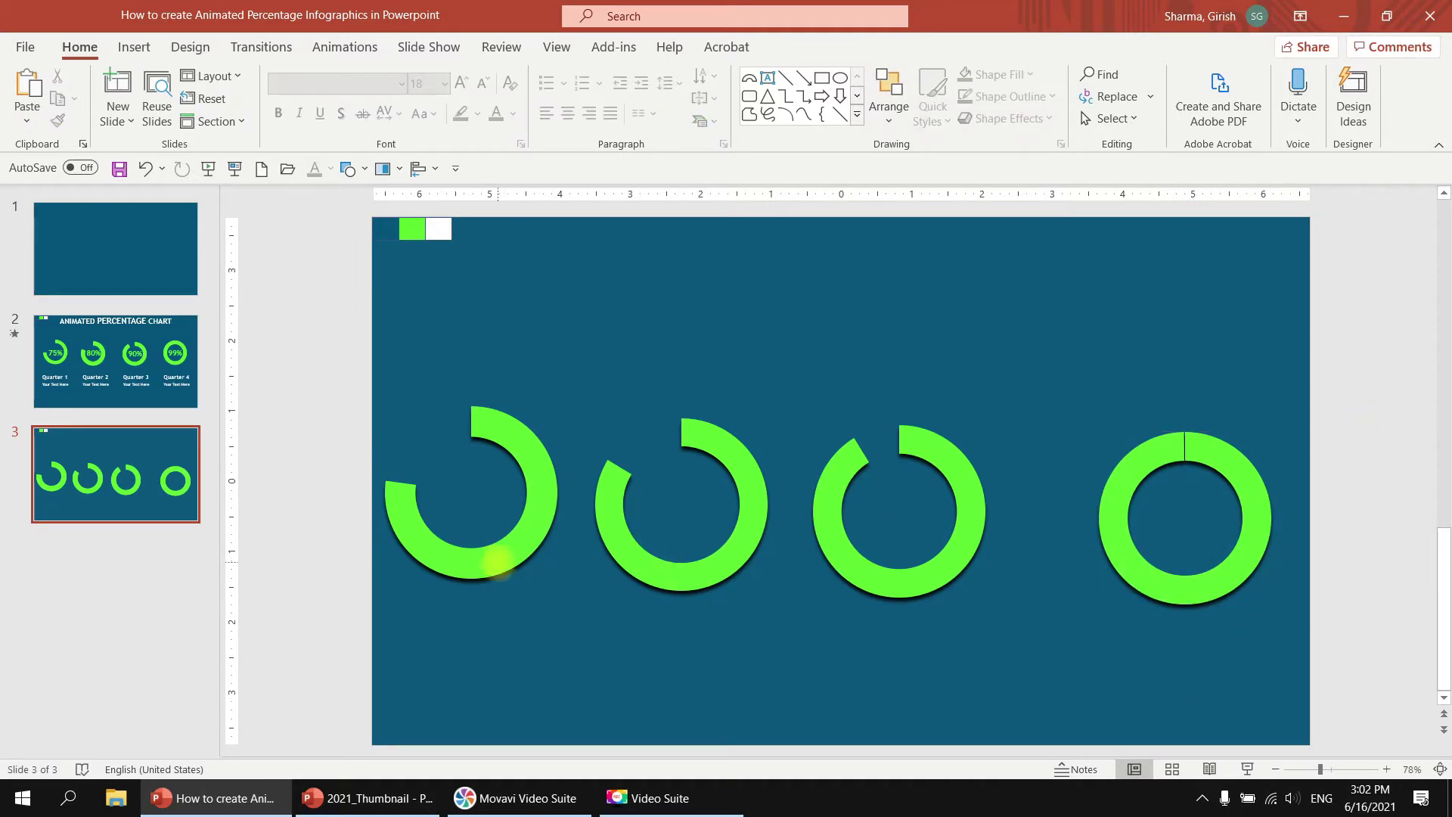
Step: Select all four green rings together
left_click(497, 563)
left_click(639, 572, "shift")
left_click(865, 563, "shift")
left_click(1171, 567, "shift")
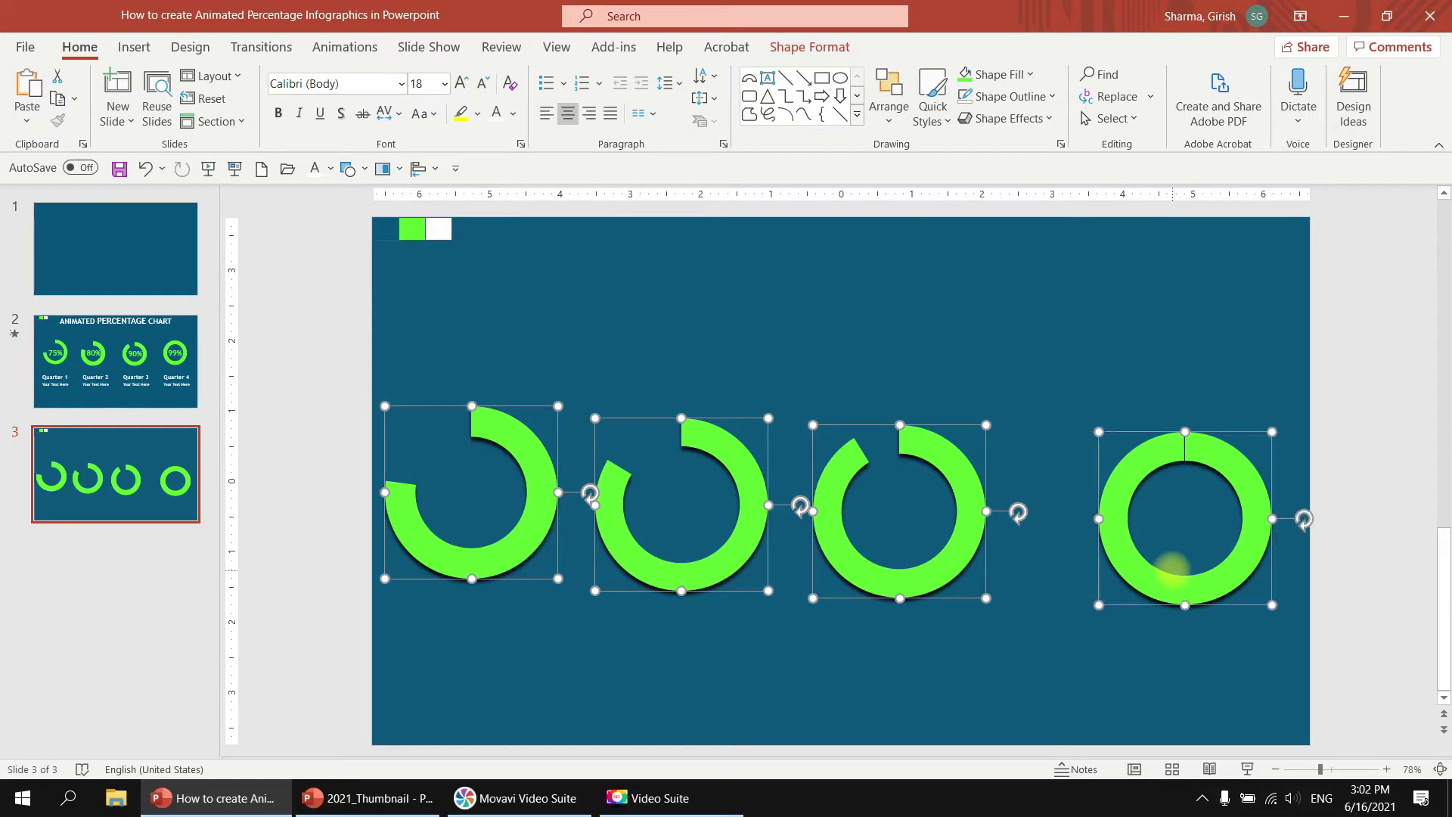